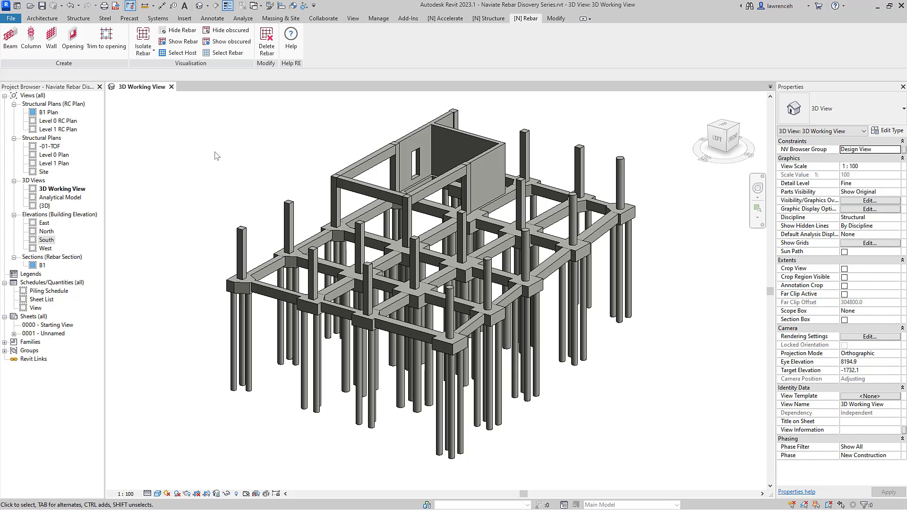
Start Naviate Beam reinforcement on a foundation beam and move the dialog aside.
left_click(11, 38)
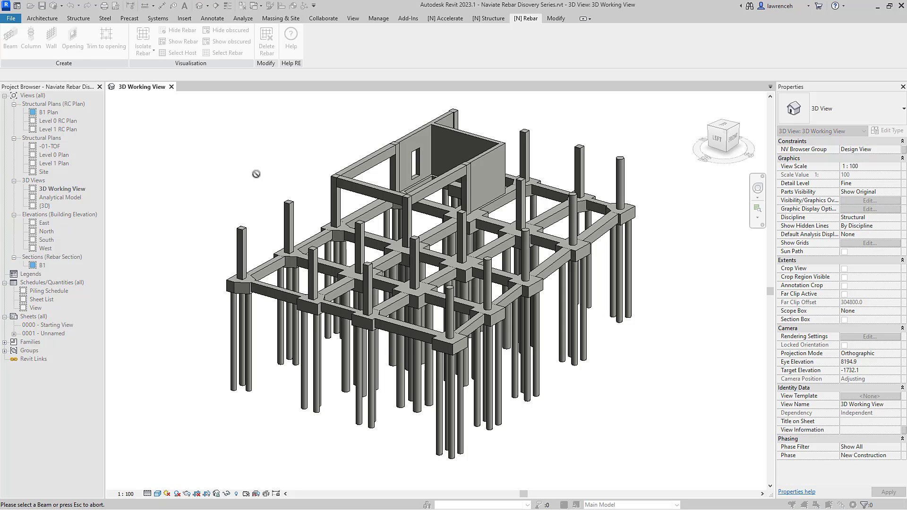
left_click(374, 263)
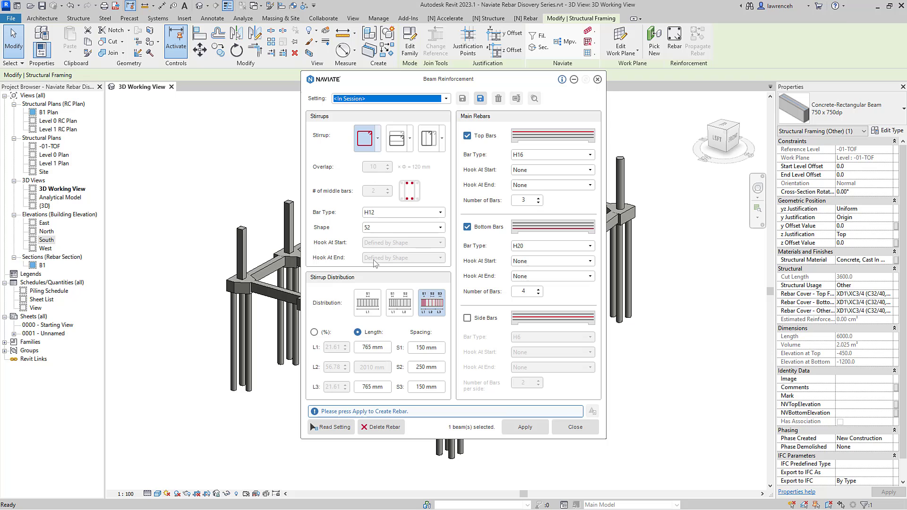
left_click_drag(397, 85, 662, 100)
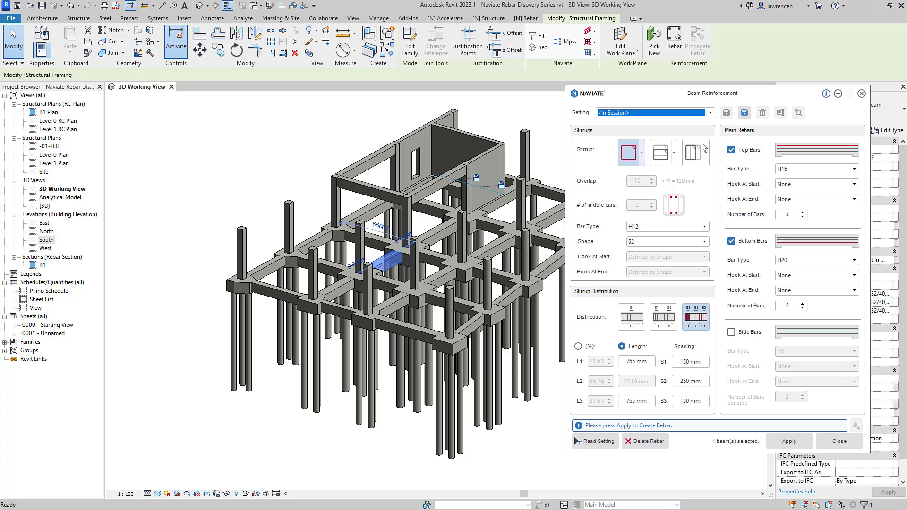
Set four-leg stirrups with bar type H12 and shape 51.
left_click(693, 154)
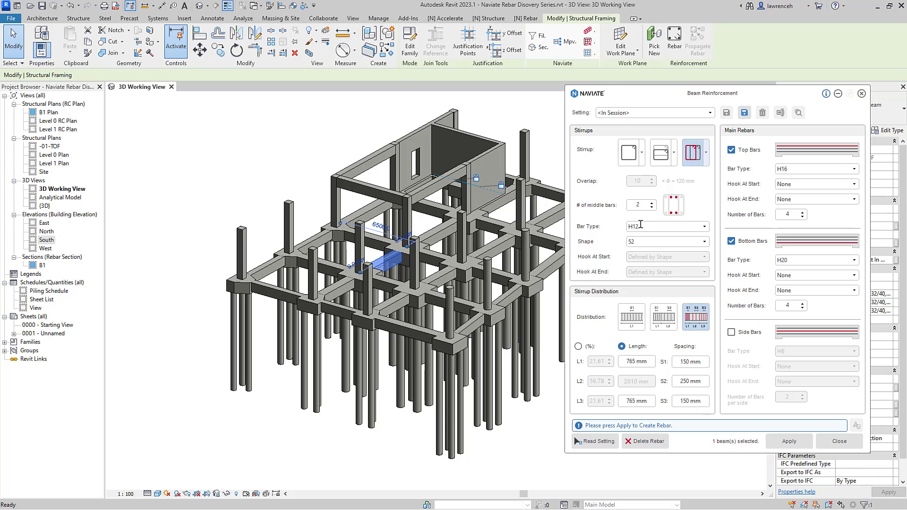
left_click(705, 228)
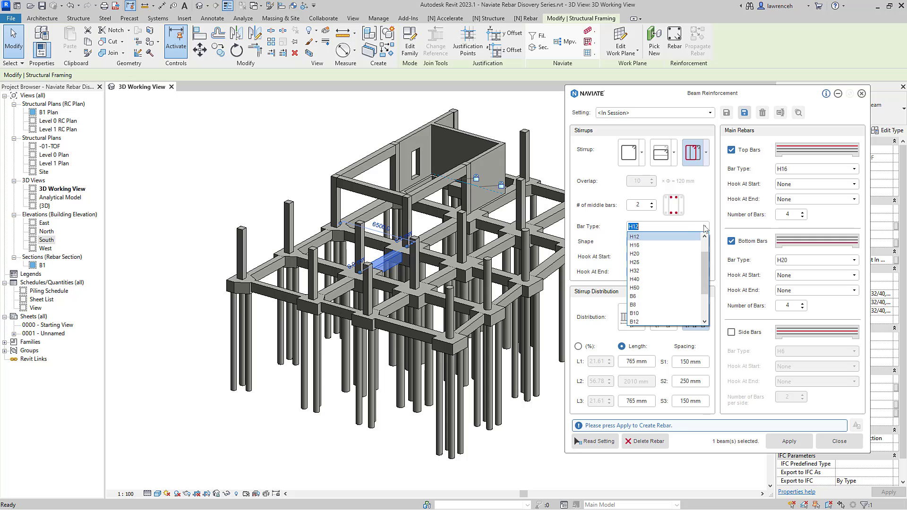
left_click(705, 224)
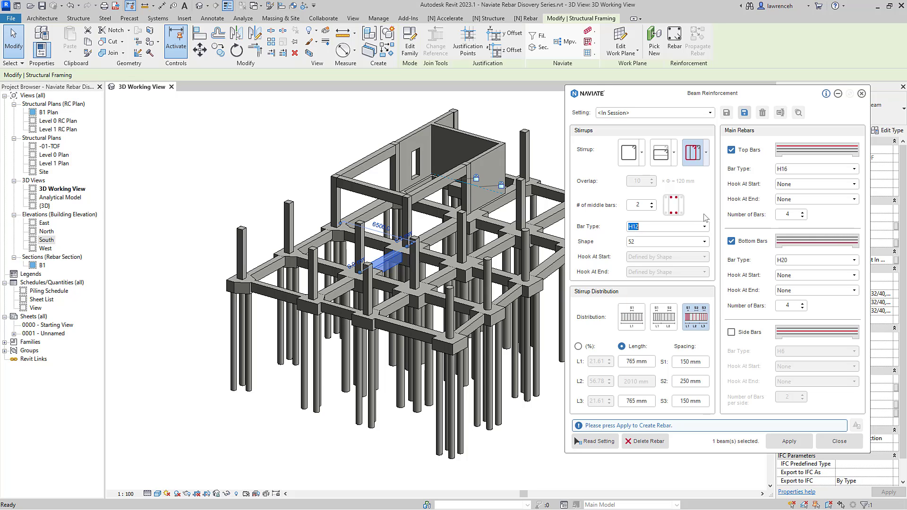
left_click(704, 242)
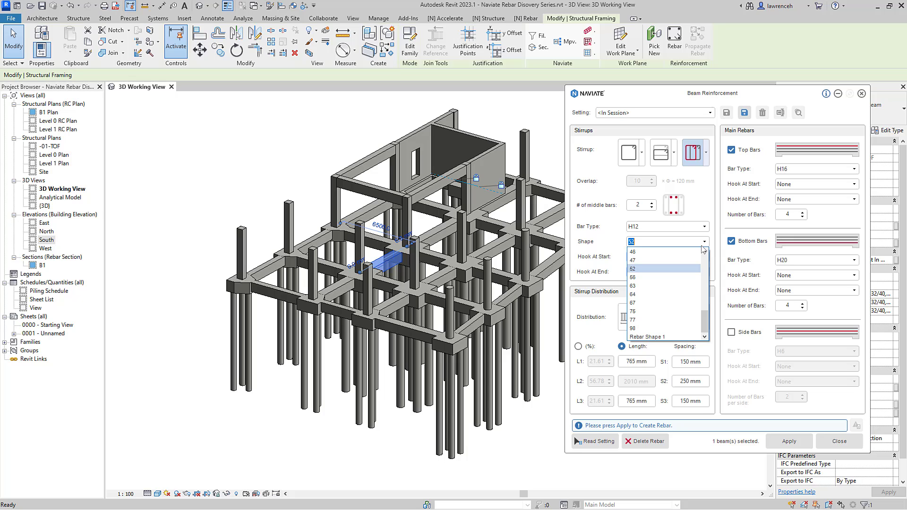
scroll(690, 267, "up", 5)
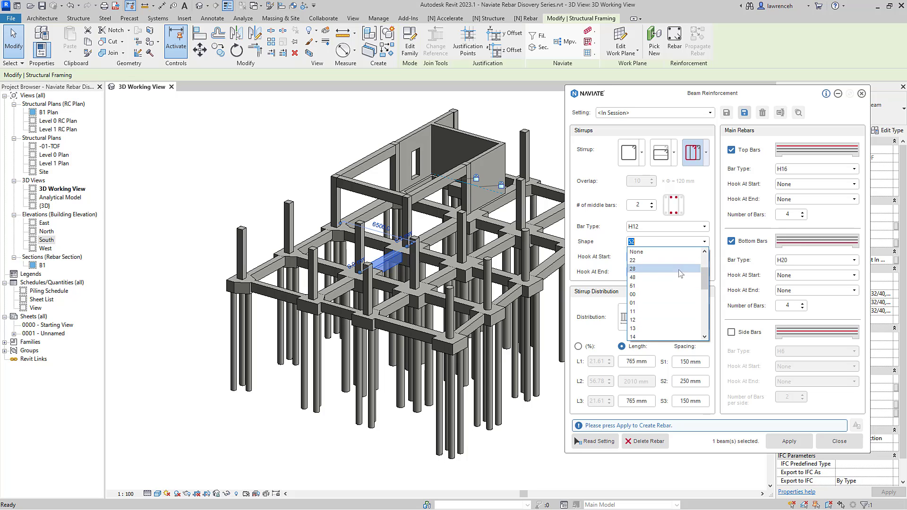
scroll(680, 273, "down", 4)
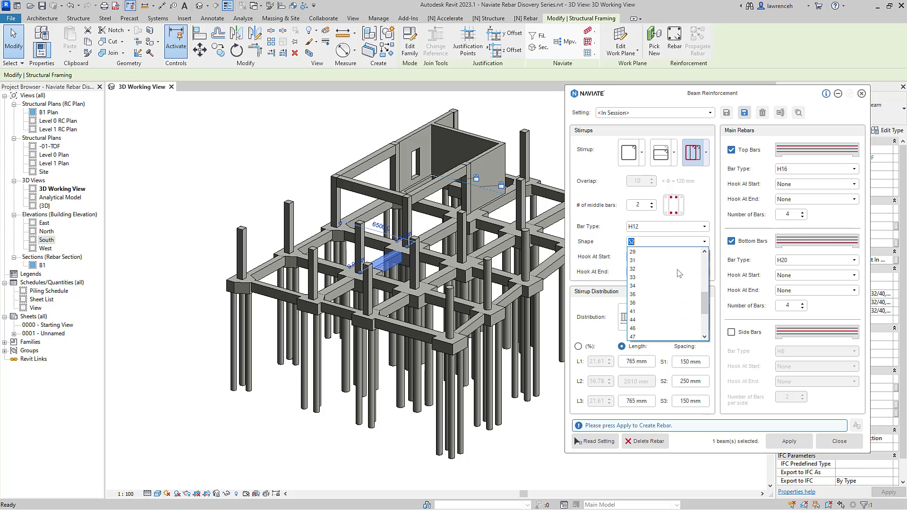
scroll(679, 273, "down", 1)
left_click(661, 280)
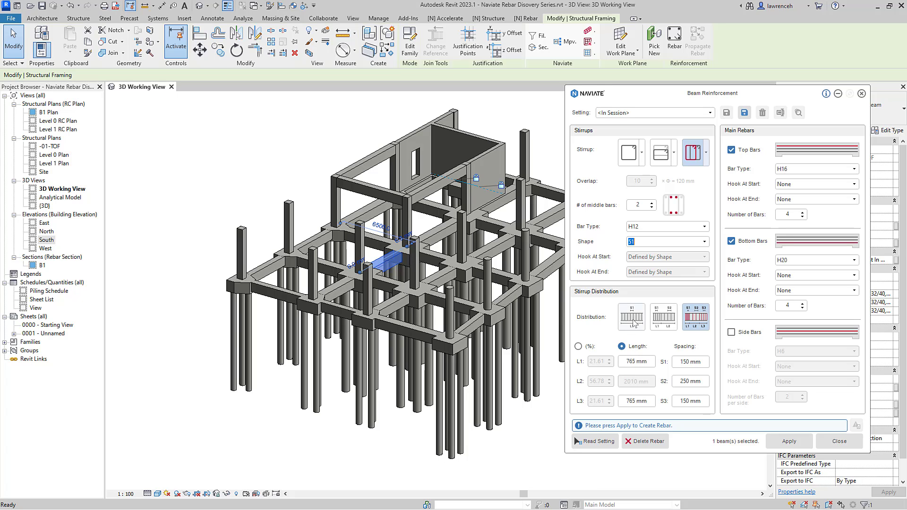
Use single-zone stirrup distribution at S1 200, H20 top bars, and generate the beam rebar.
left_click(633, 324)
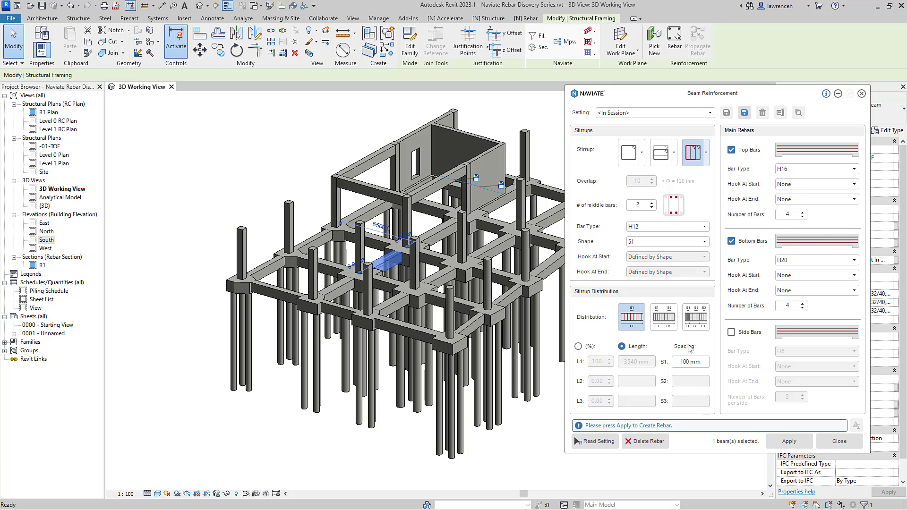
left_click(673, 362)
type("200")
left_click(853, 169)
left_click(835, 188)
left_click(793, 436)
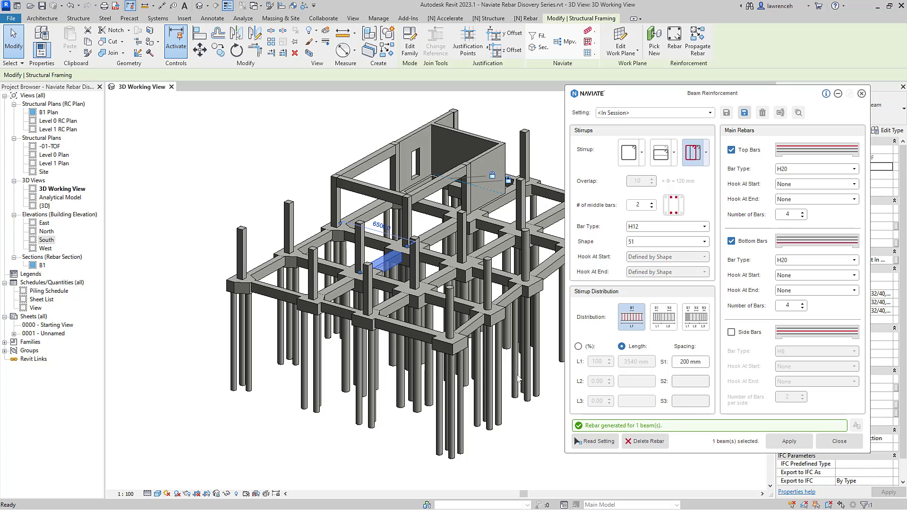
Select two middle foundation beams and apply the same reinforcement to both.
left_click(456, 276)
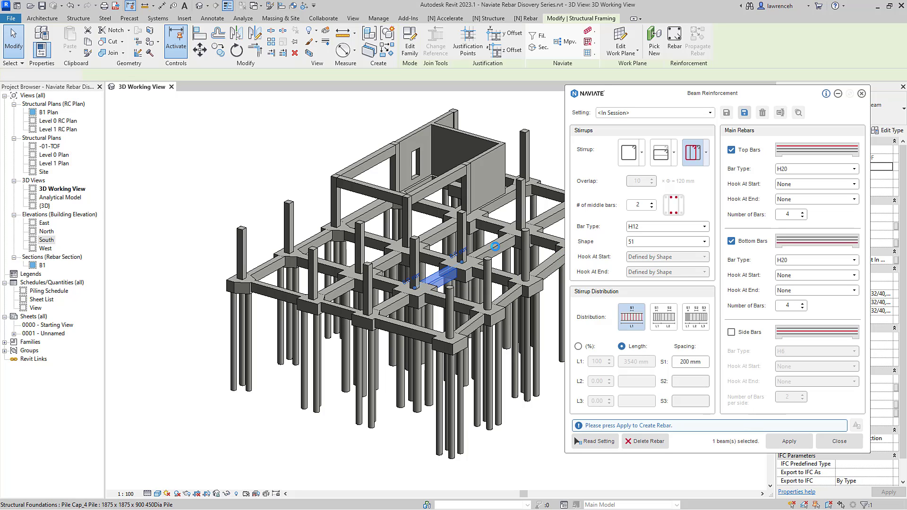
left_click(495, 246)
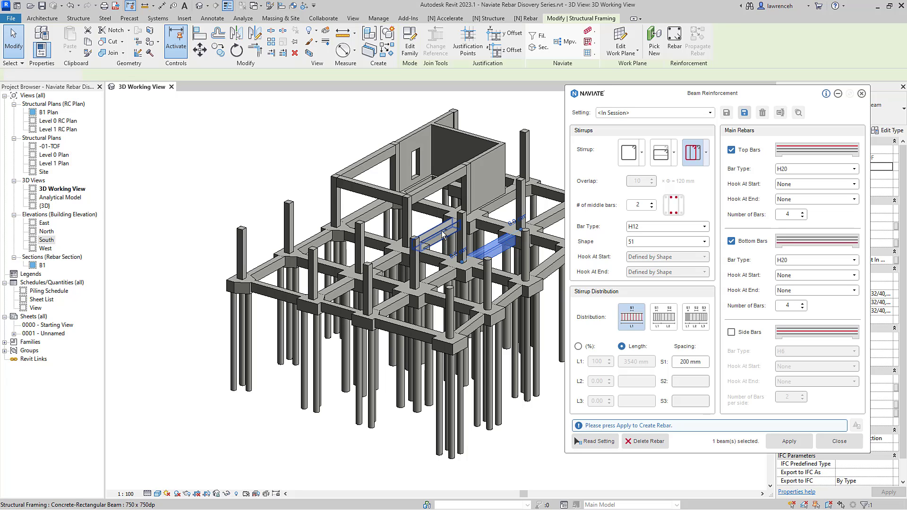
left_click(443, 235, "ctrl")
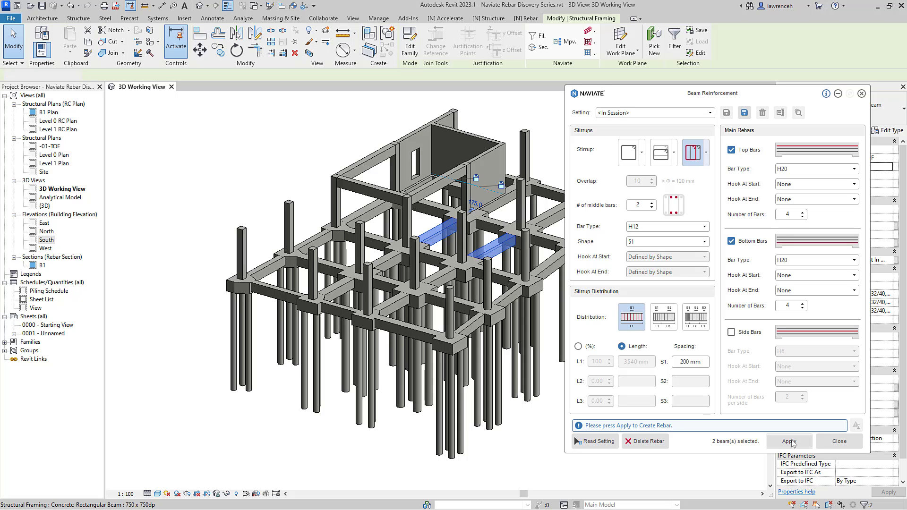
left_click(790, 442)
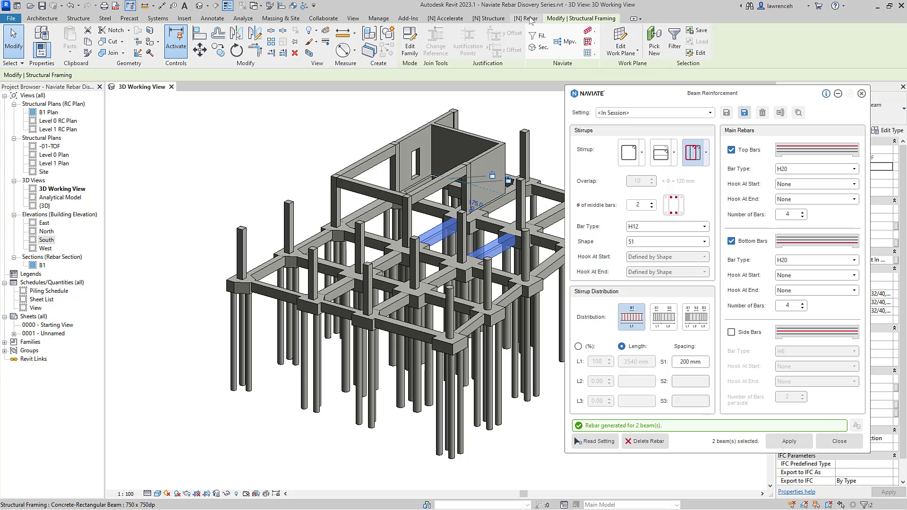
Turn on Show Rebar and Show obscured, deselect, and zoom onto the reinforced beams.
left_click(526, 18)
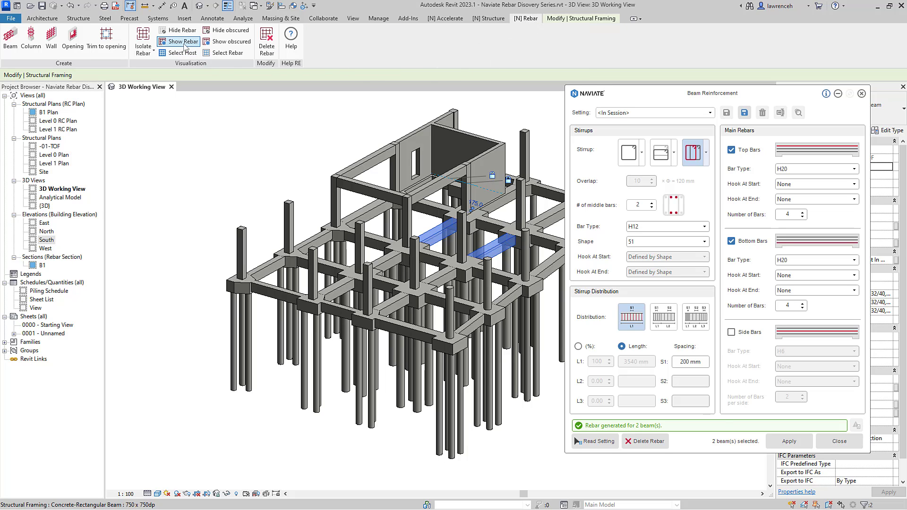
left_click(189, 42)
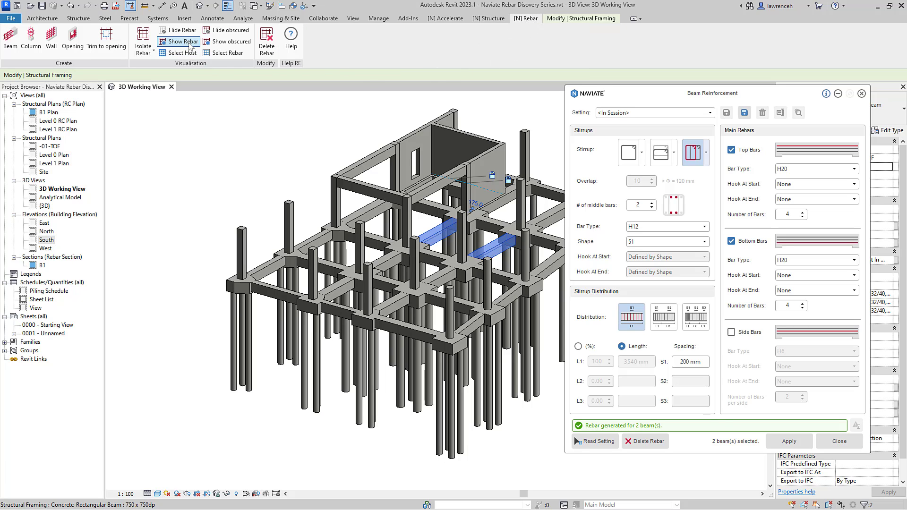
left_click(231, 42)
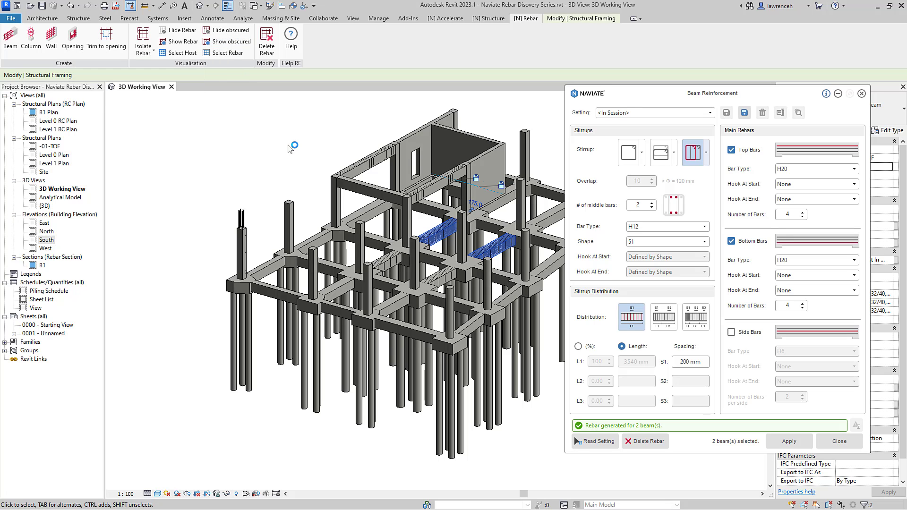
scroll(410, 270, "up", 5)
scroll(410, 270, "up", 2)
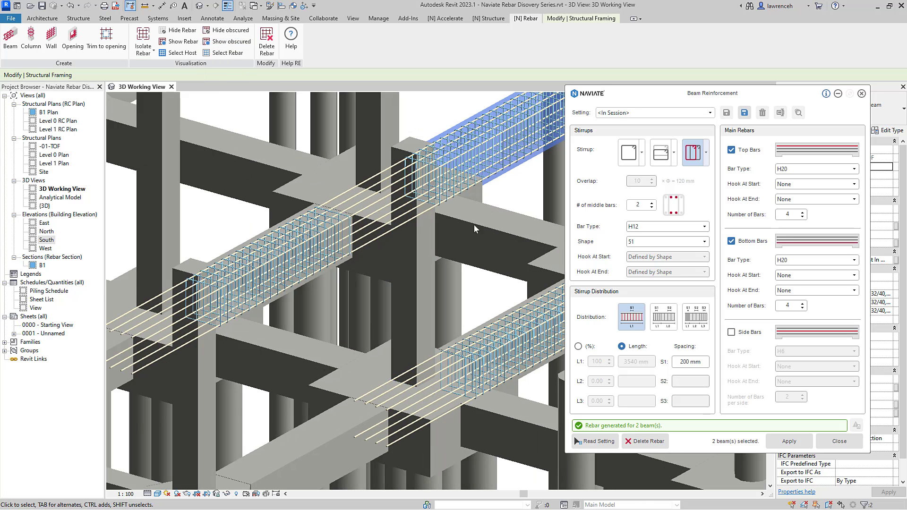
left_click(525, 197)
middle_click_drag(525, 196, 486, 223)
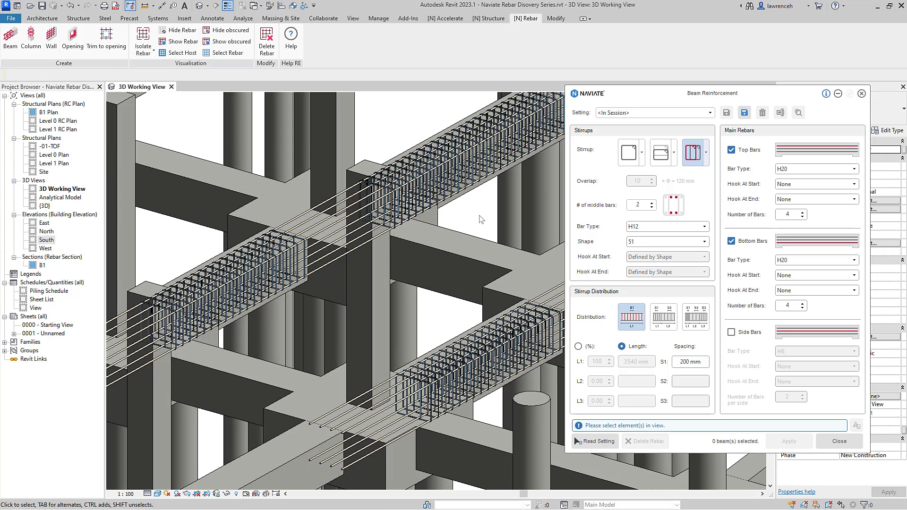
scroll(473, 229, "up", 3)
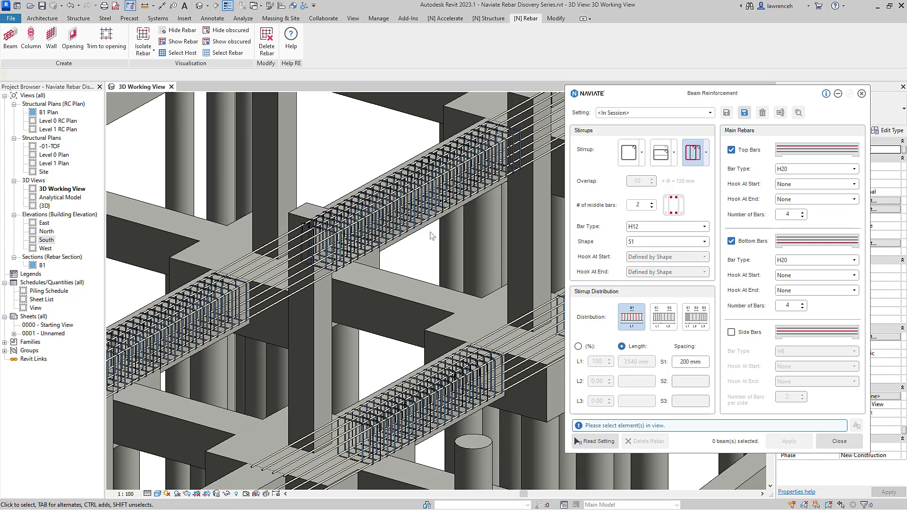
Read the upper beam's settings, switch to single closed stirrups, and regenerate its rebar.
left_click(597, 441)
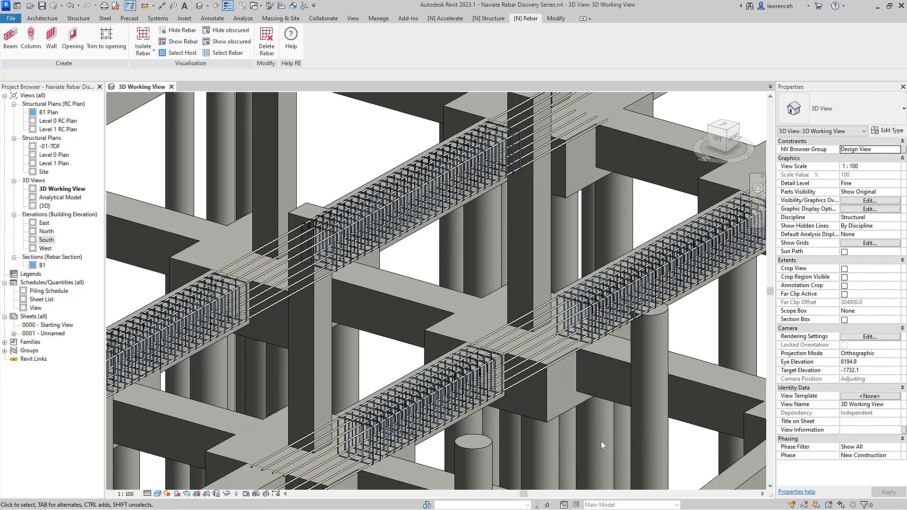
left_click(425, 235)
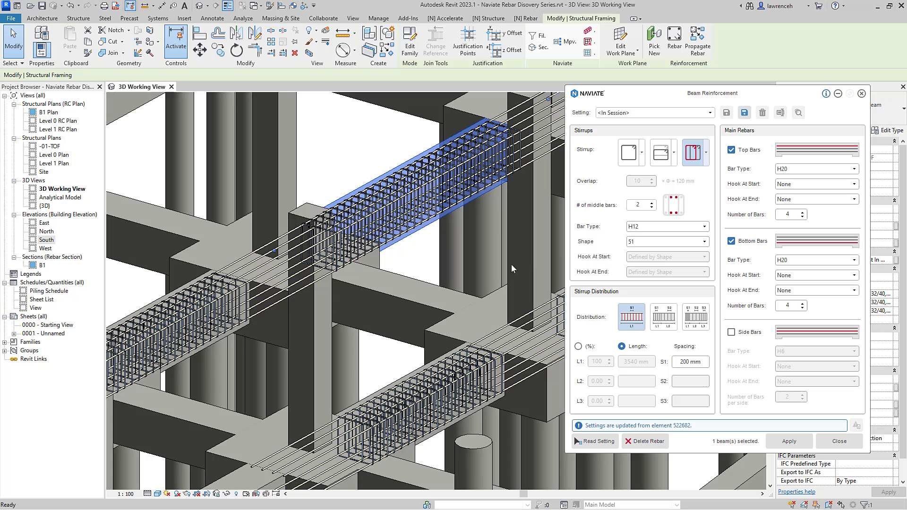
left_click(630, 158)
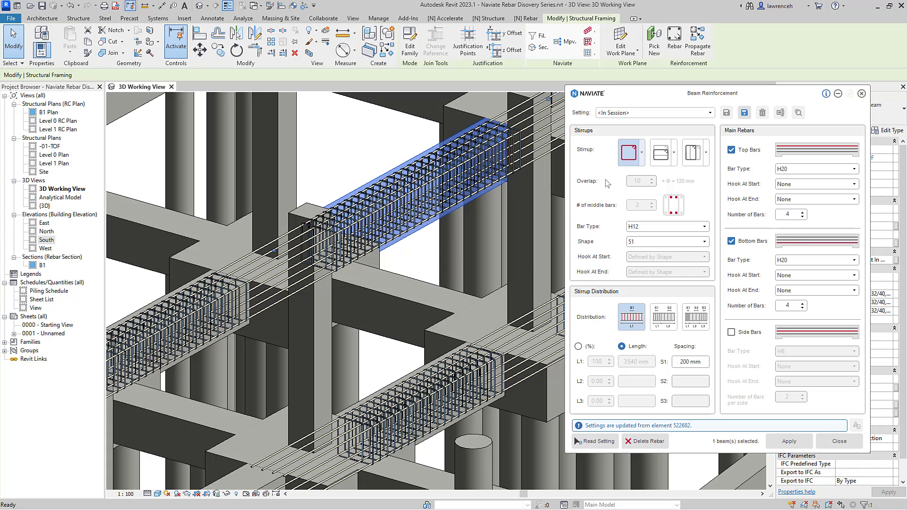
left_click(789, 442)
Load the B1 reinforcement settings from another beam via Read Setting.
middle_click_drag(359, 283, 391, 289, "shift")
scroll(326, 255, "up", 5)
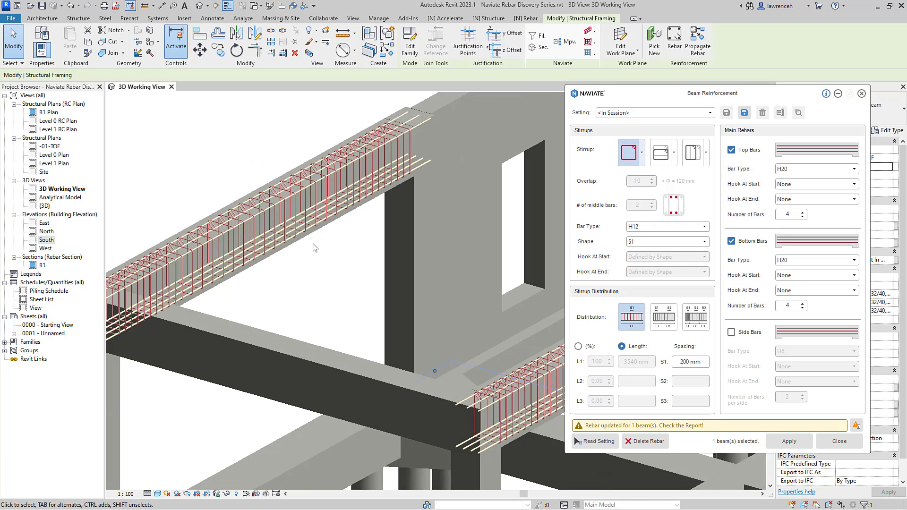
left_click(575, 437)
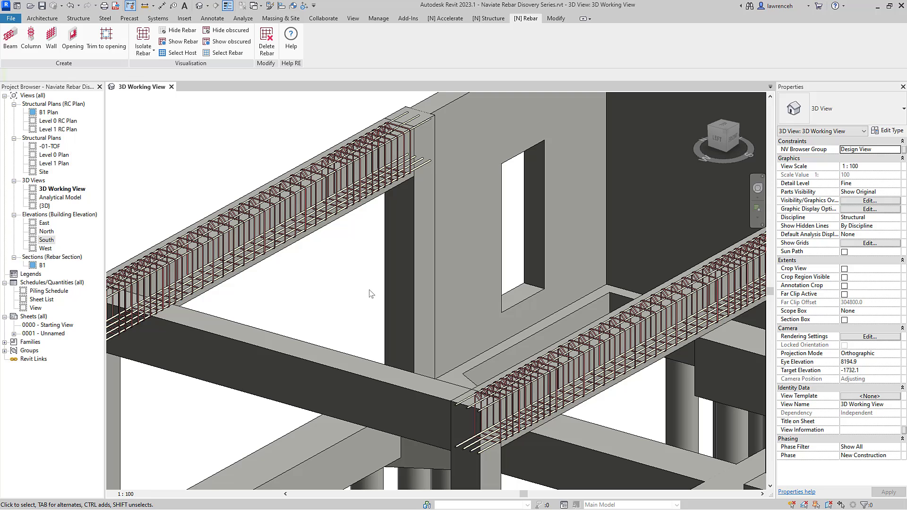
left_click(336, 225)
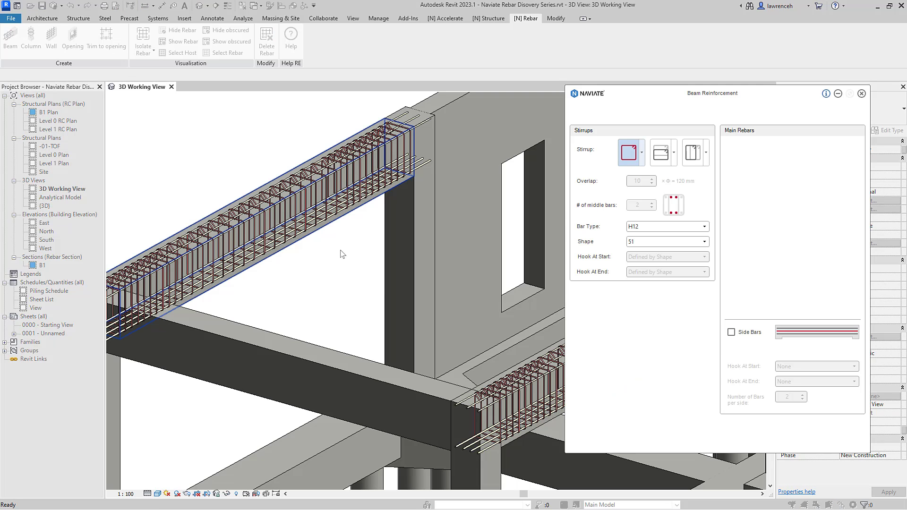
left_click(340, 233)
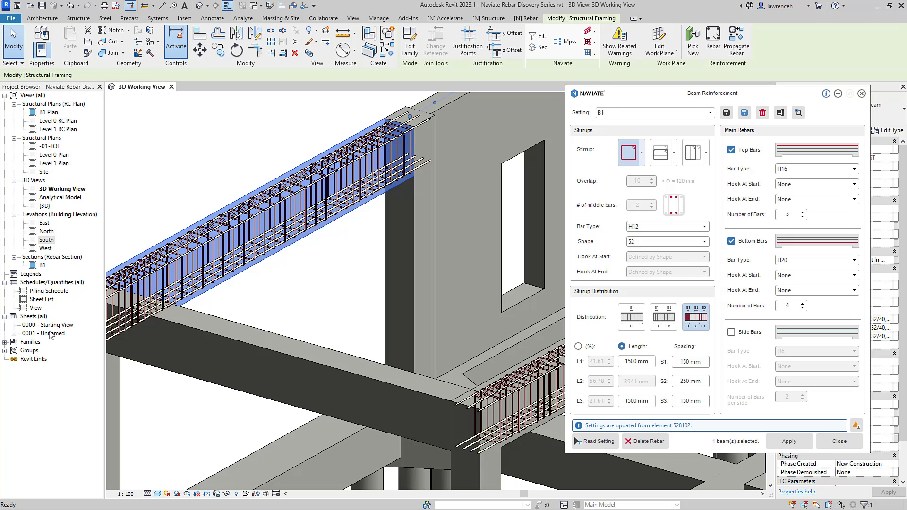
Open sheet 0001 - Unnamed and zoom to the B1 beam section.
key("Escape")
double_click(52, 335)
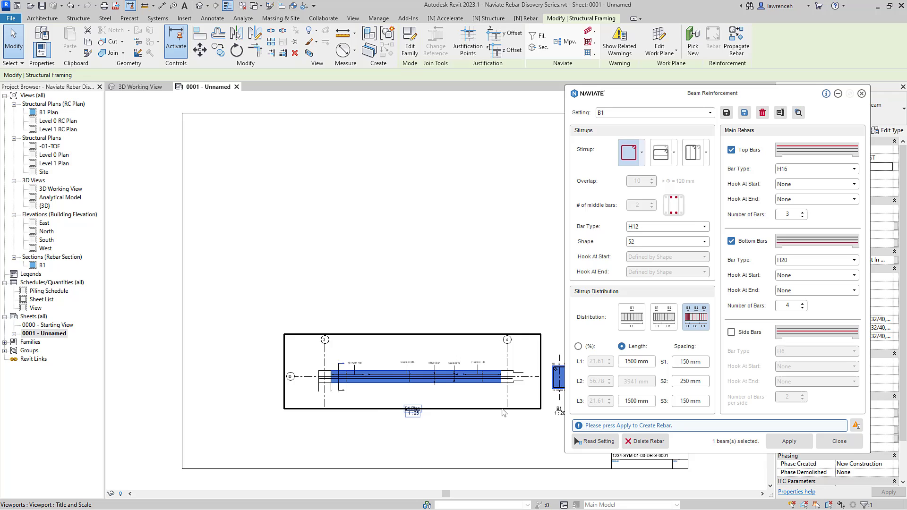
scroll(503, 413, "up", 5)
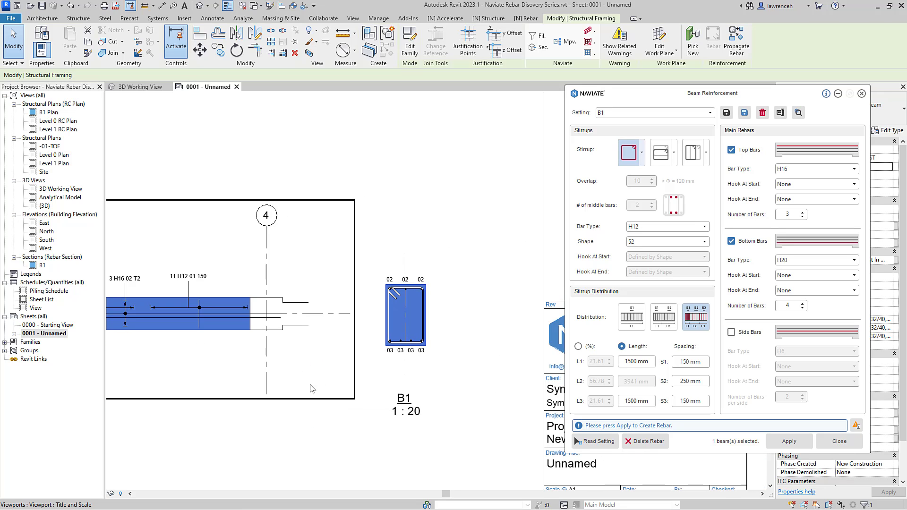
scroll(388, 360, "up", 4)
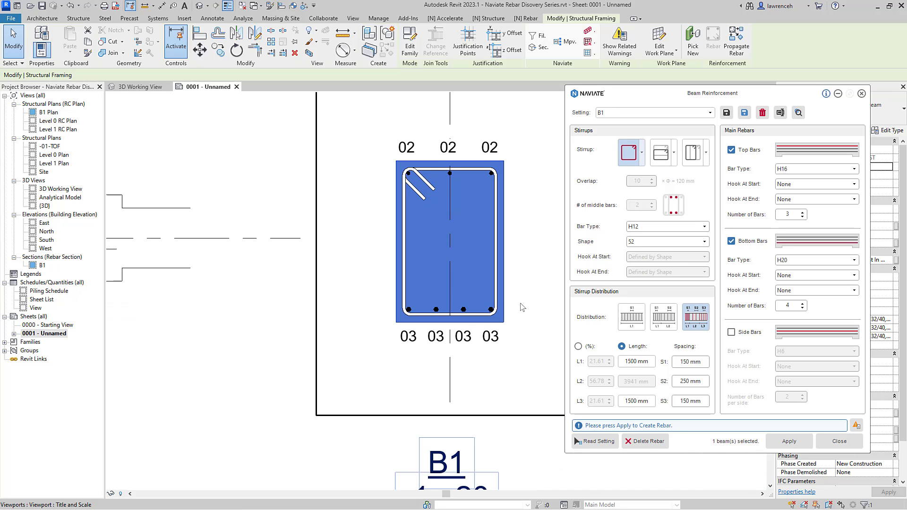
middle_click_drag(523, 308, 514, 317)
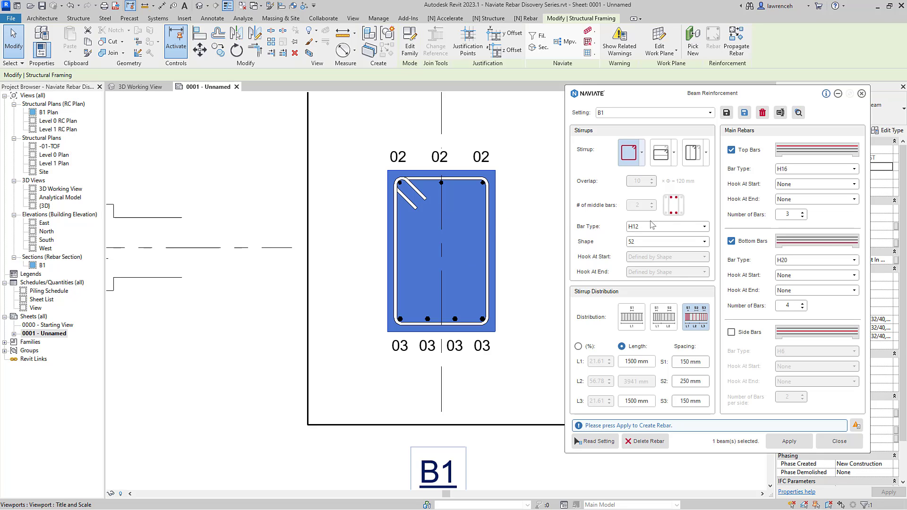
Change the B1 top bars to four H20 bars and apply.
left_click(855, 169)
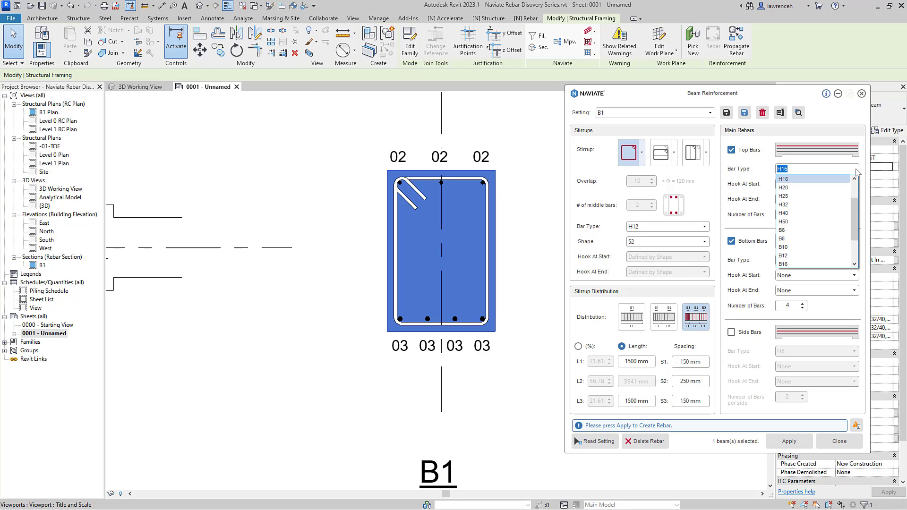
left_click(835, 180)
left_click(802, 212)
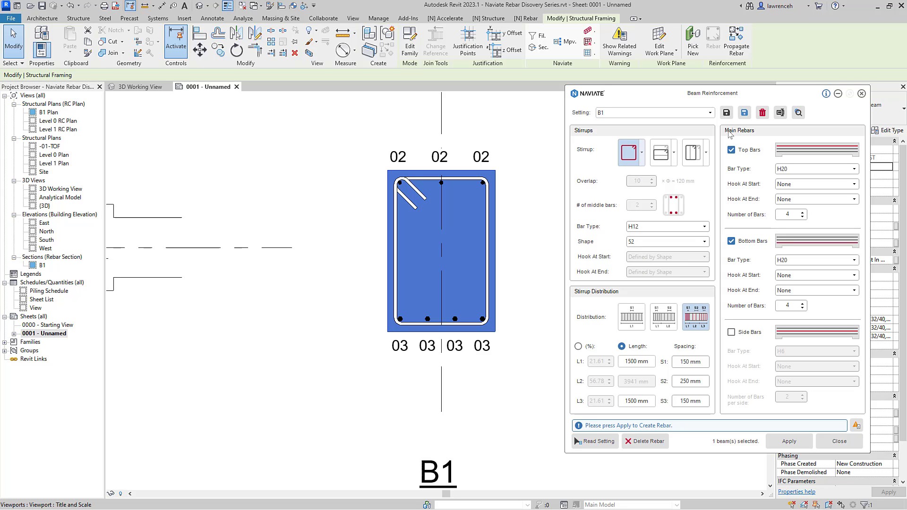
key("Return")
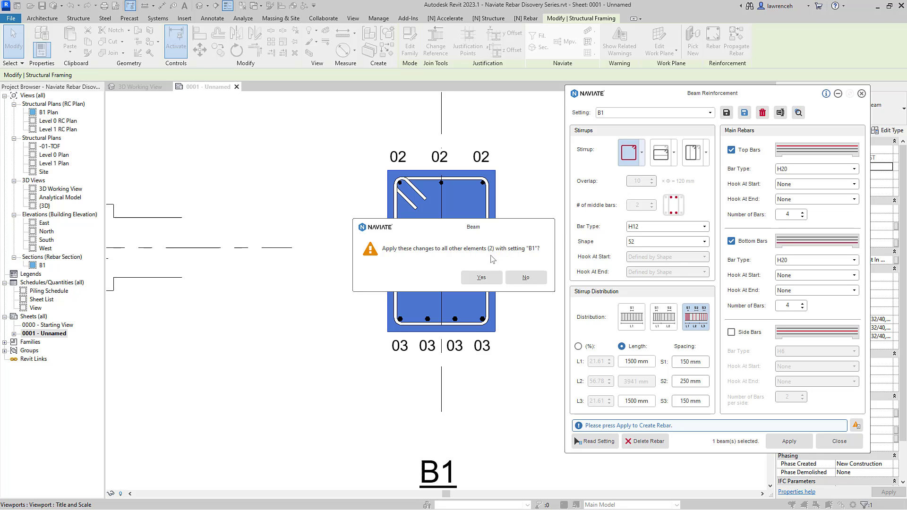
Apply the change to all B1 beams and check the 4 H20 bar labels.
left_click(482, 278)
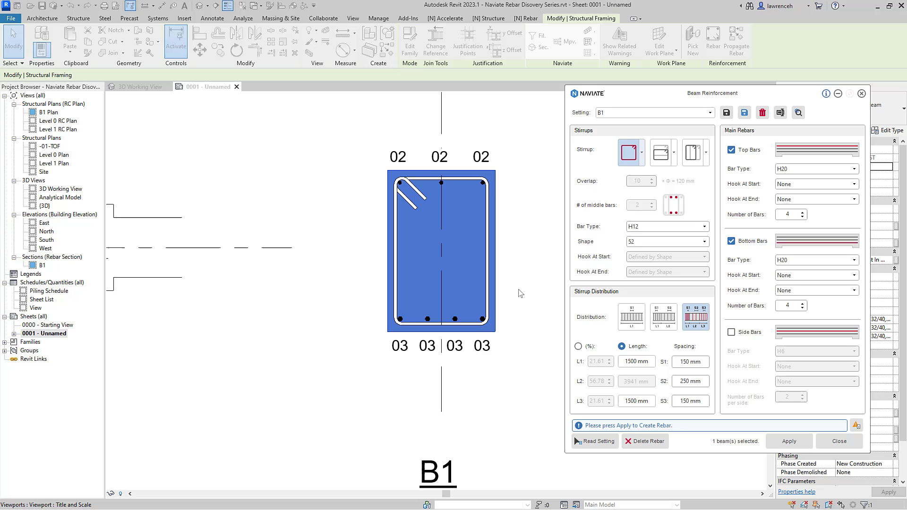
scroll(521, 293, "down", 3)
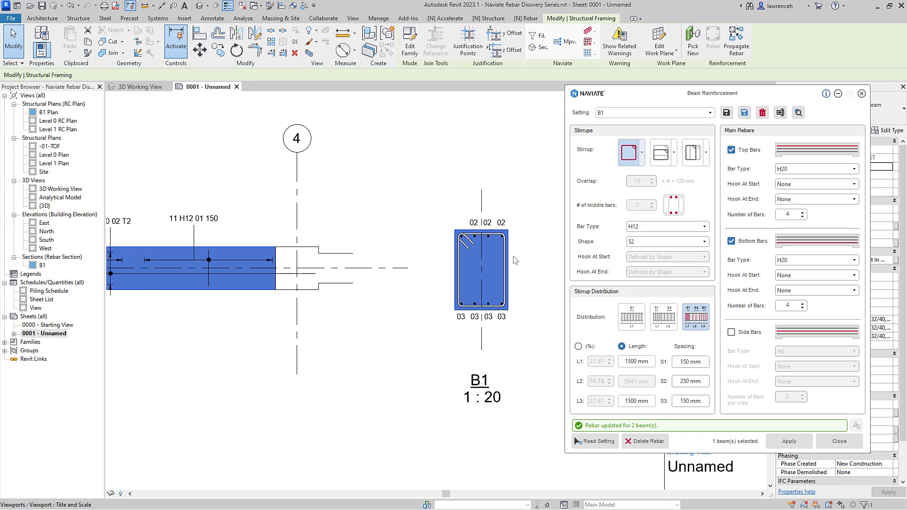
middle_click_drag(227, 319, 318, 318)
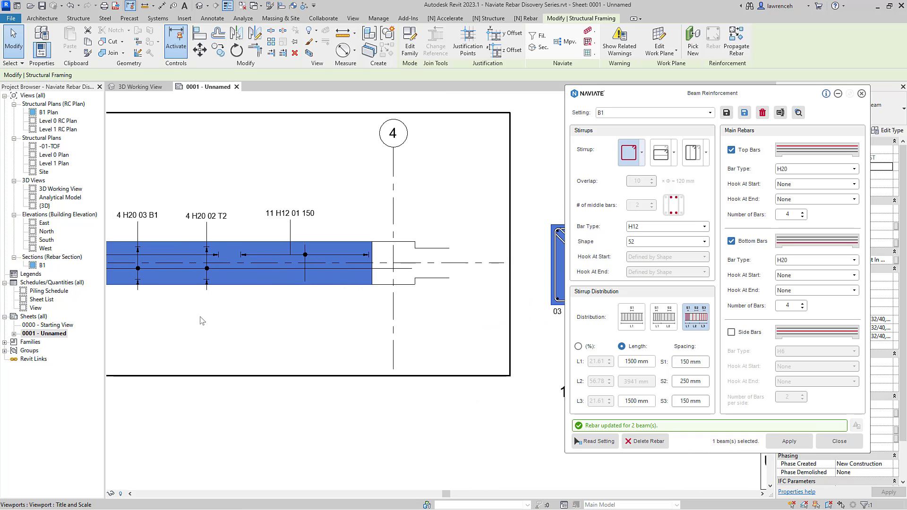
middle_click_drag(257, 332, 387, 338)
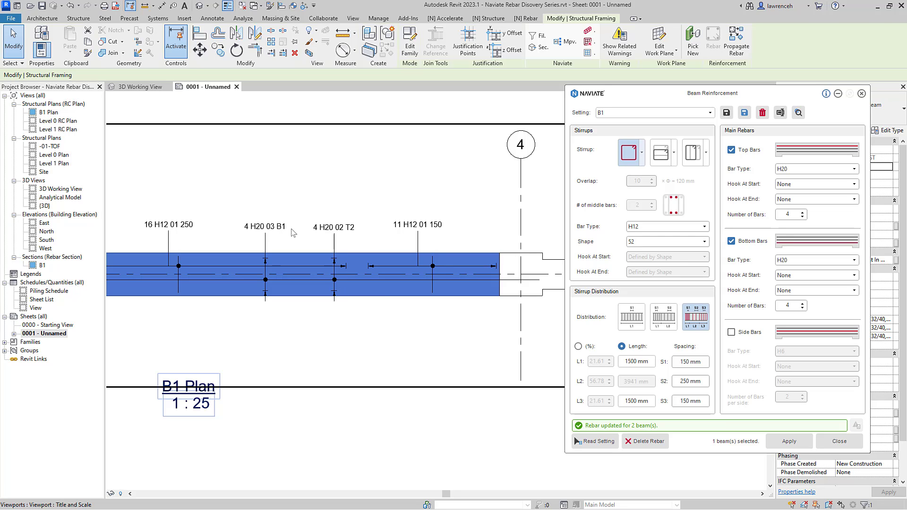
scroll(418, 302, "down", 3)
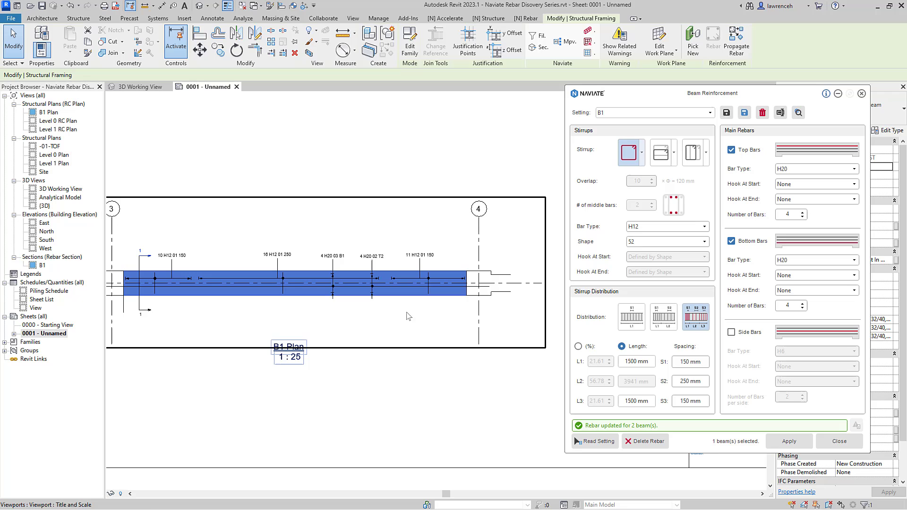
Return to the 3D Working View, deselect, and close Beam Reinforcement.
left_click(147, 88)
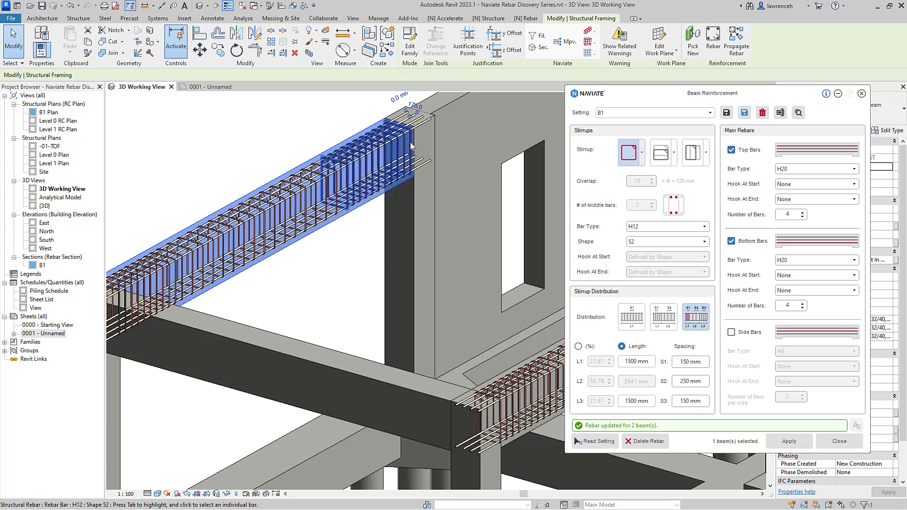
middle_click_drag(548, 301, 422, 268)
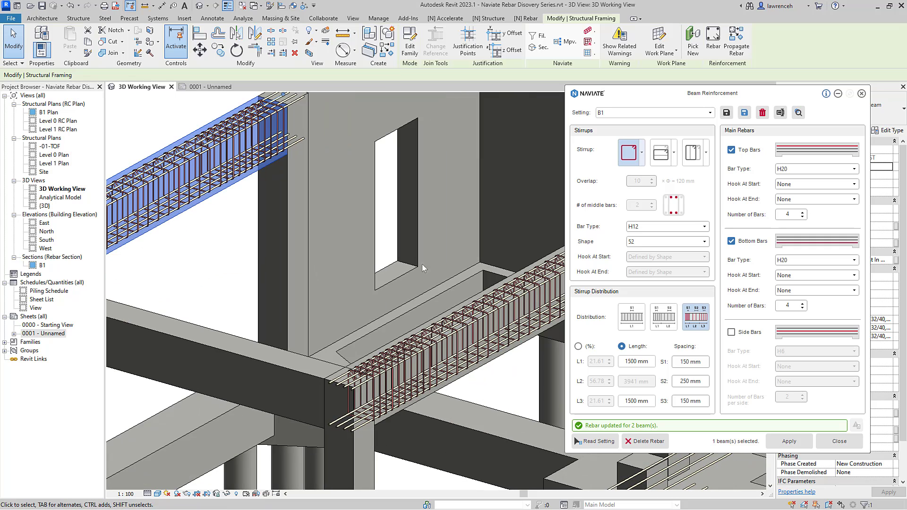
left_click(229, 235)
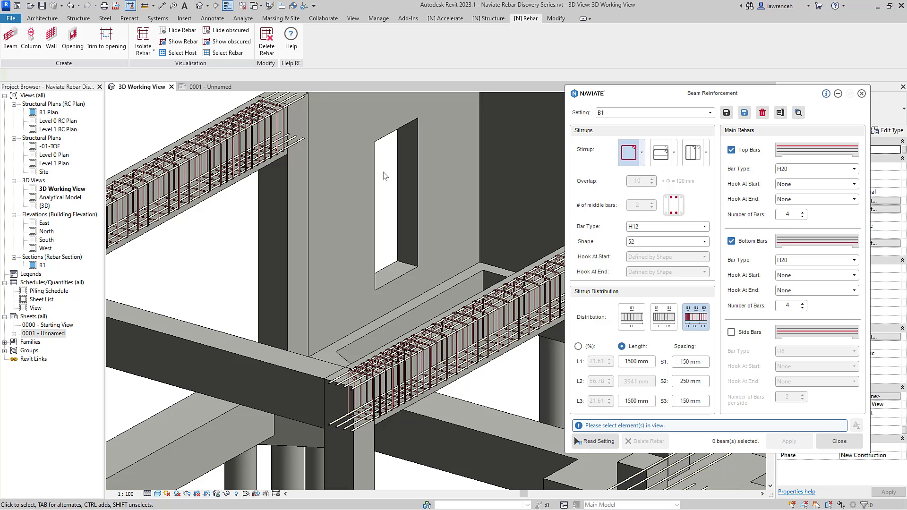
left_click(840, 442)
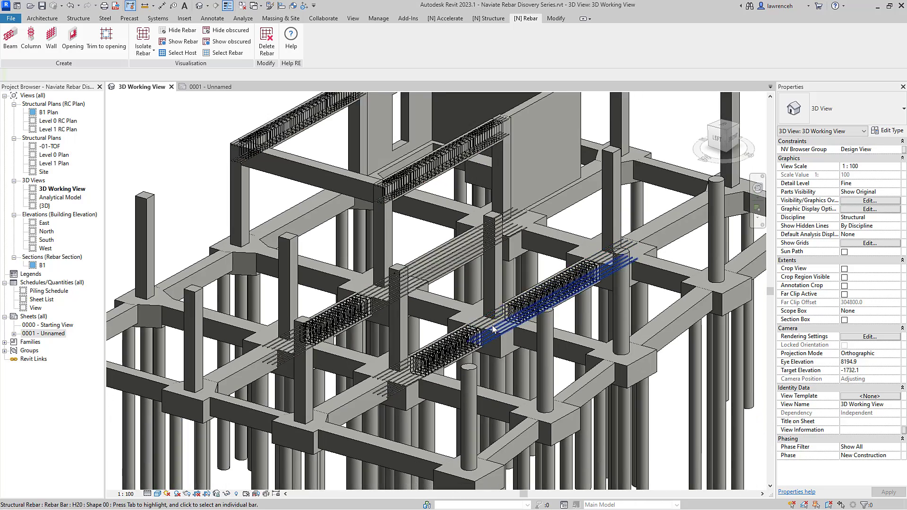
Launch Naviate Column reinforcement for the round 600 mm column.
scroll(467, 344, "up", 5)
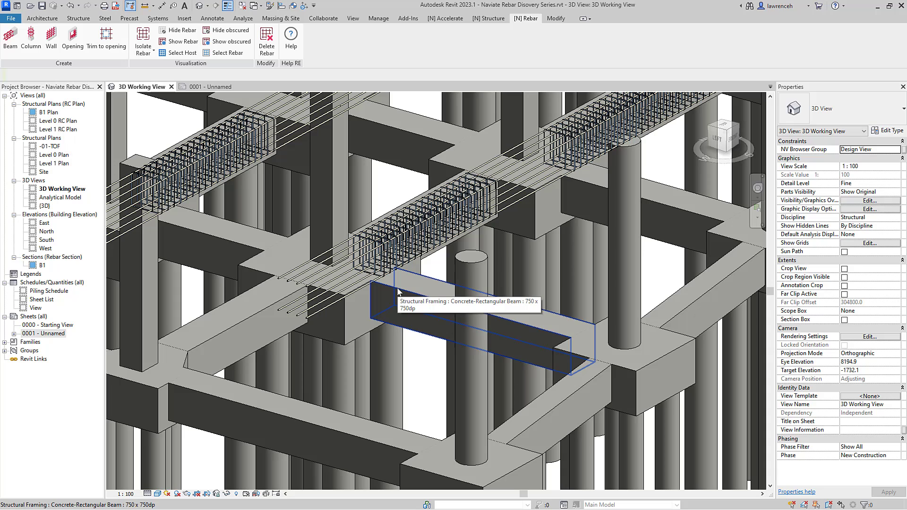
left_click(29, 38)
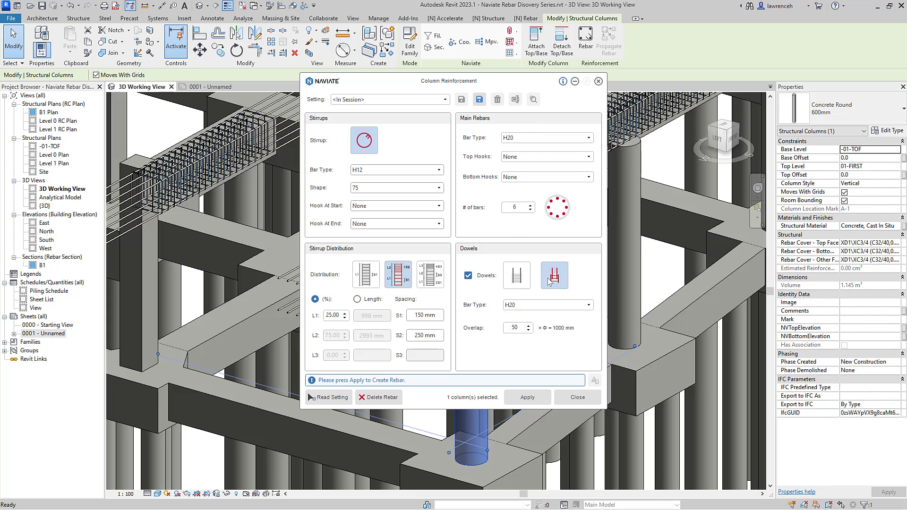
Generate rebar in the round column, then select four more round columns.
left_click(527, 398)
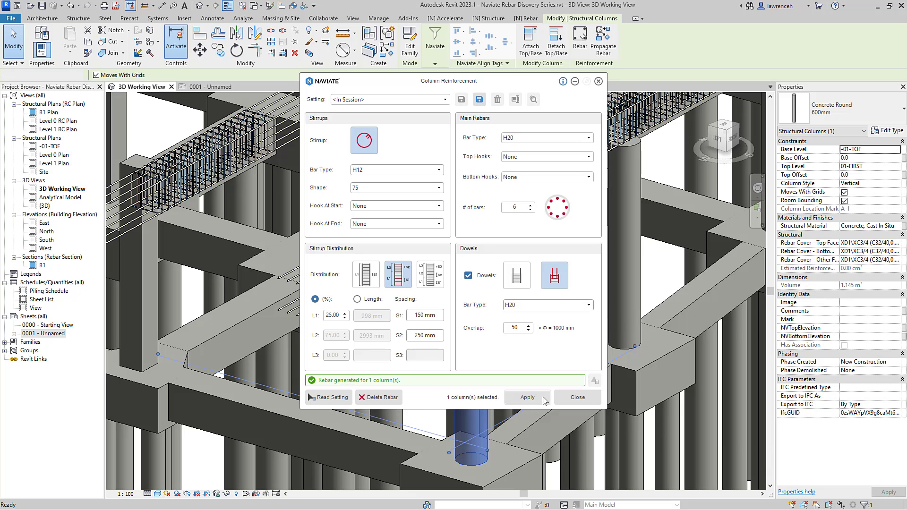
left_click_drag(528, 83, 338, 104)
scroll(567, 303, "down", 4)
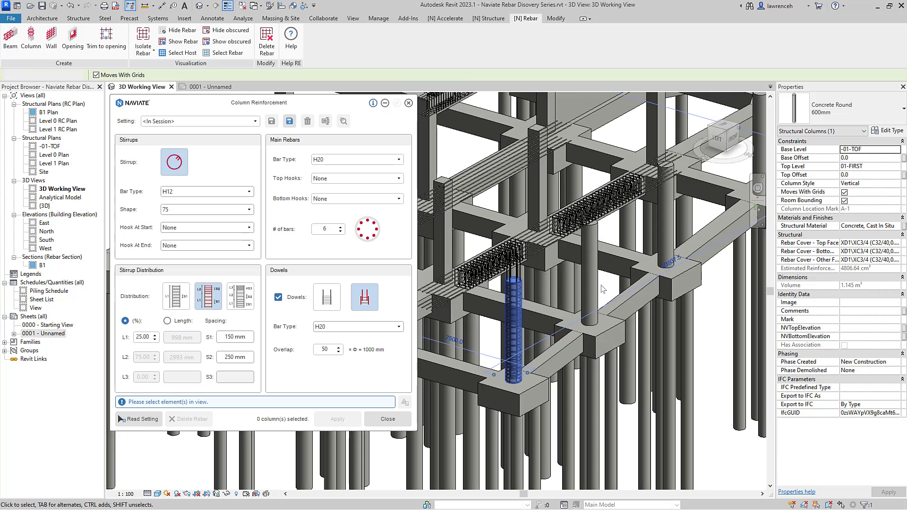
left_click(591, 264)
left_click(671, 231, "ctrl")
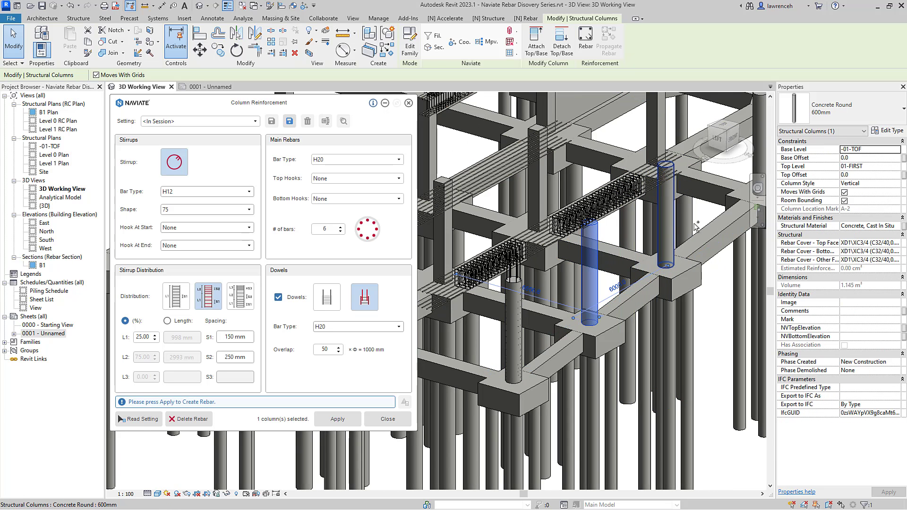
middle_click_drag(631, 276, 507, 372)
left_click(637, 236, "ctrl")
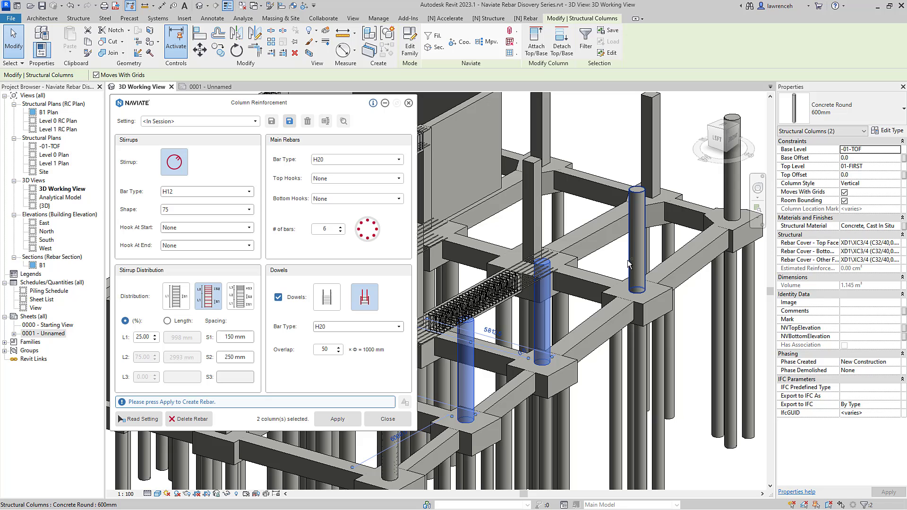
left_click(739, 194, "ctrl")
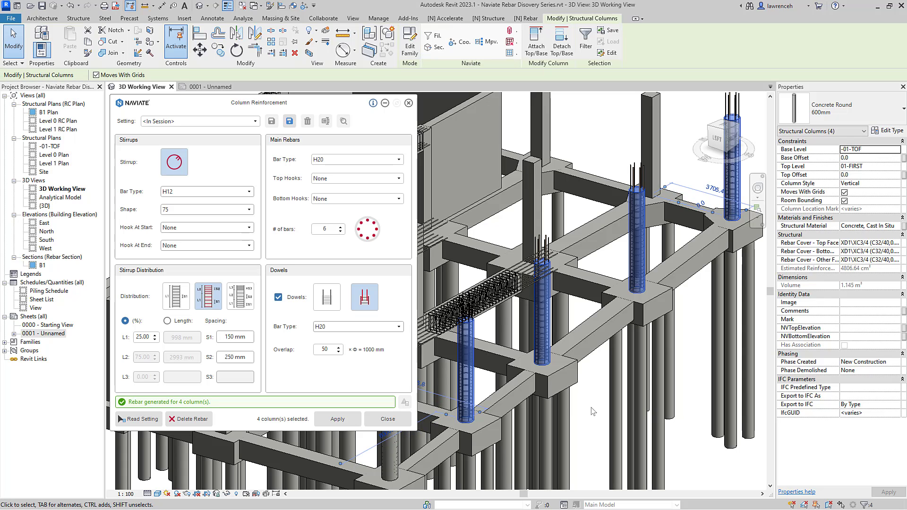
Close the column dialog, zoom to the 500 x 500 rectangular column, and select it.
left_click(388, 419)
key("Escape")
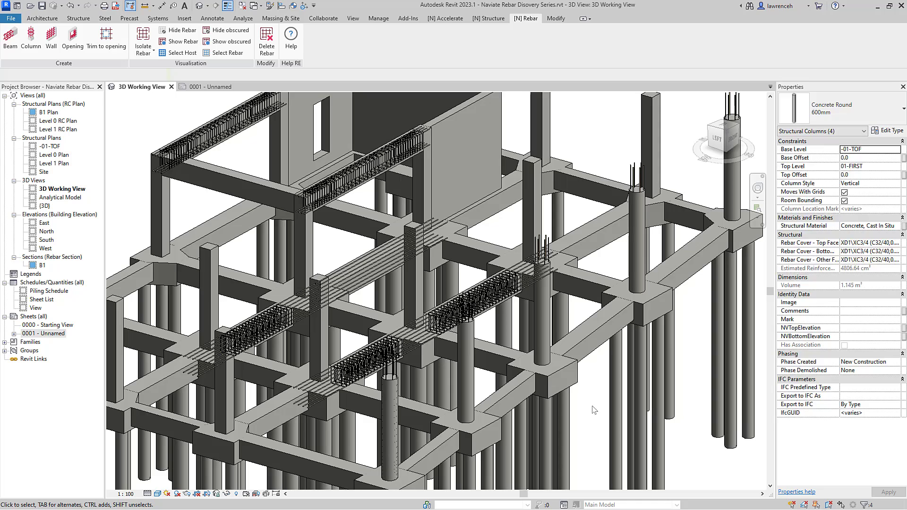
middle_click_drag(565, 406, 765, 358)
scroll(189, 213, "down", 2)
scroll(132, 202, "up", 3)
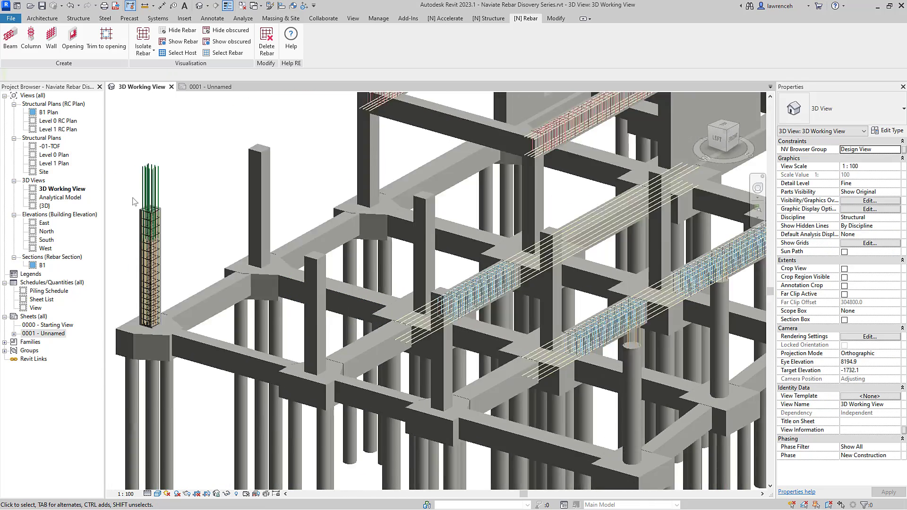
scroll(243, 250, "up", 3)
middle_click_drag(243, 250, 258, 249)
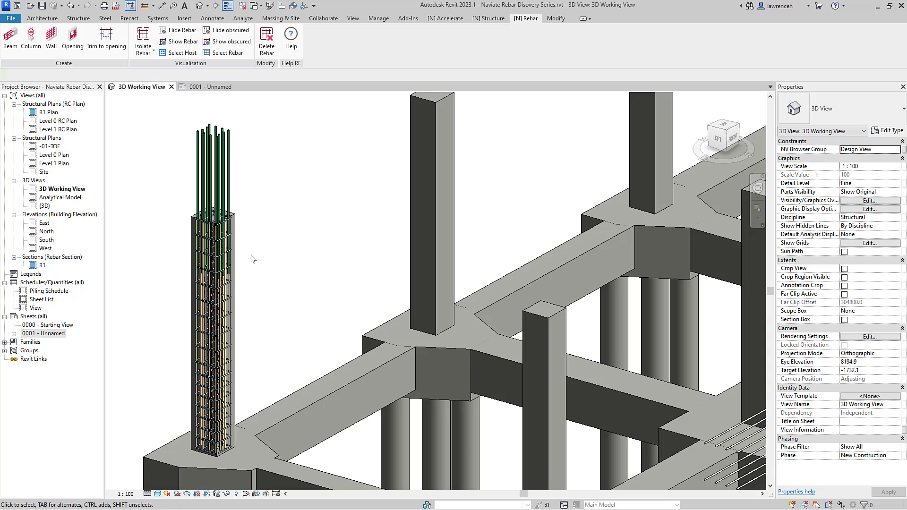
left_click(238, 255)
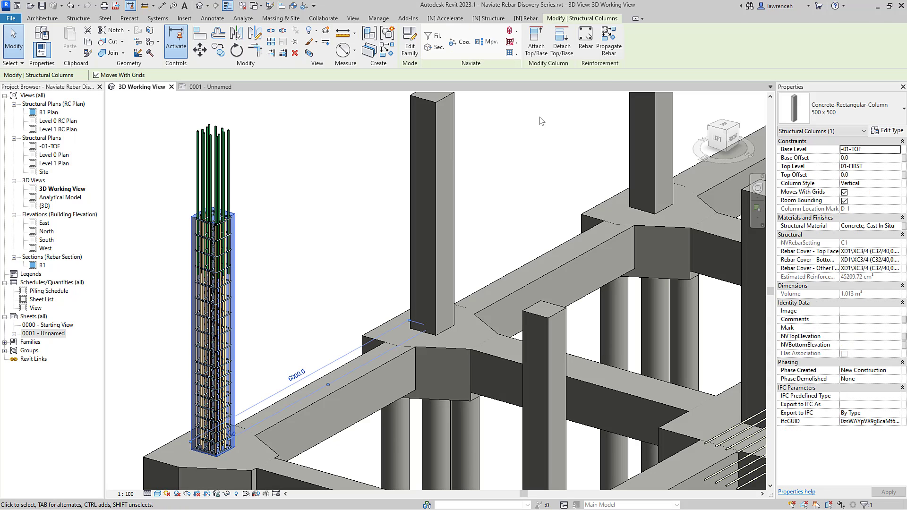
Copy the C1 column's rebar cage to four more rectangular columns.
left_click(609, 43)
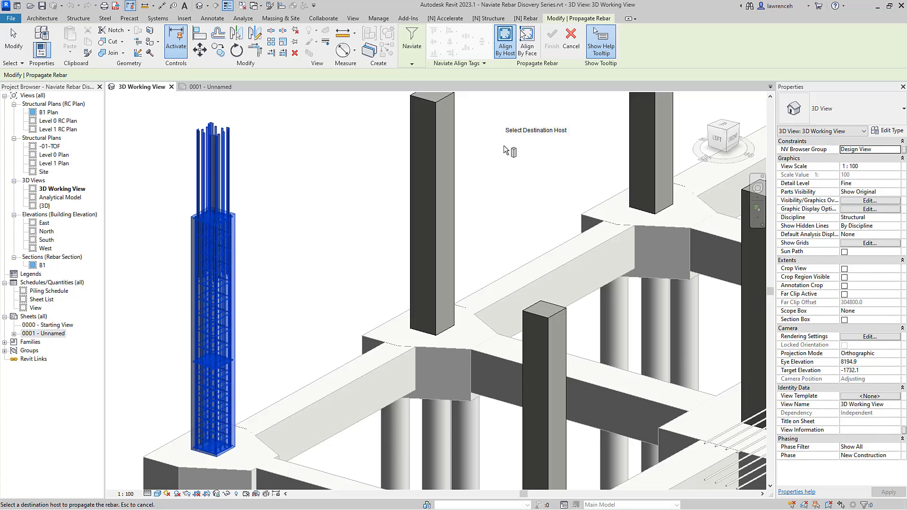
scroll(505, 189, "down", 3)
mouse_move(505, 189)
middle_mouse_down()
mouse_move(561, 168)
mouse_move(527, 166)
mouse_move(525, 203)
mouse_move(519, 159)
mouse_move(496, 185)
middle_mouse_up()
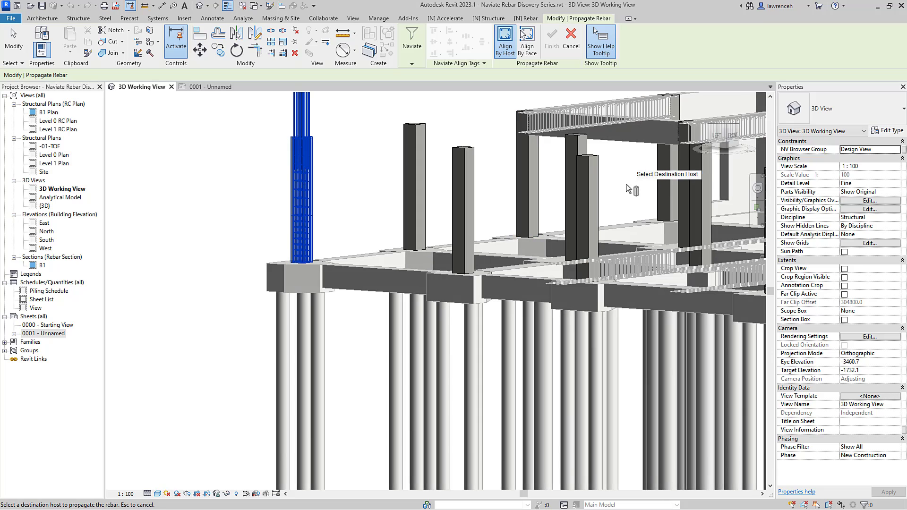
left_click_drag(489, 193, 339, 214)
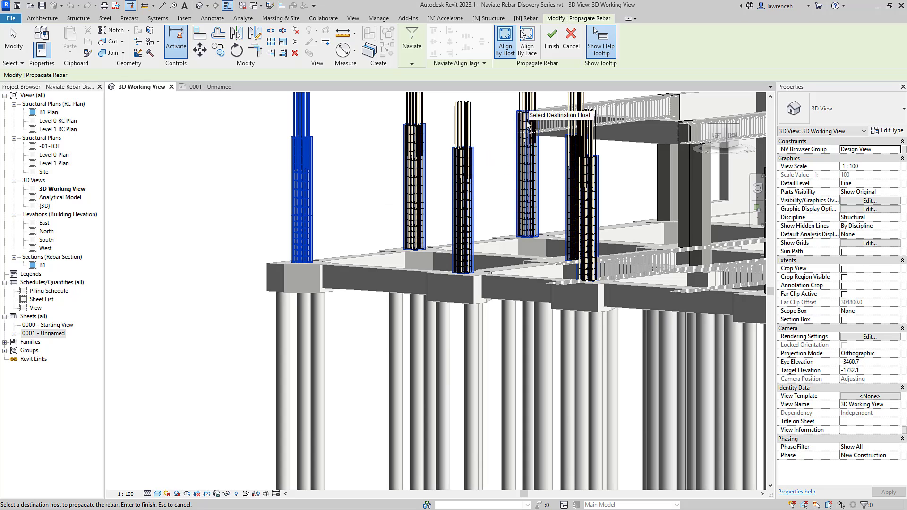
left_click(552, 50)
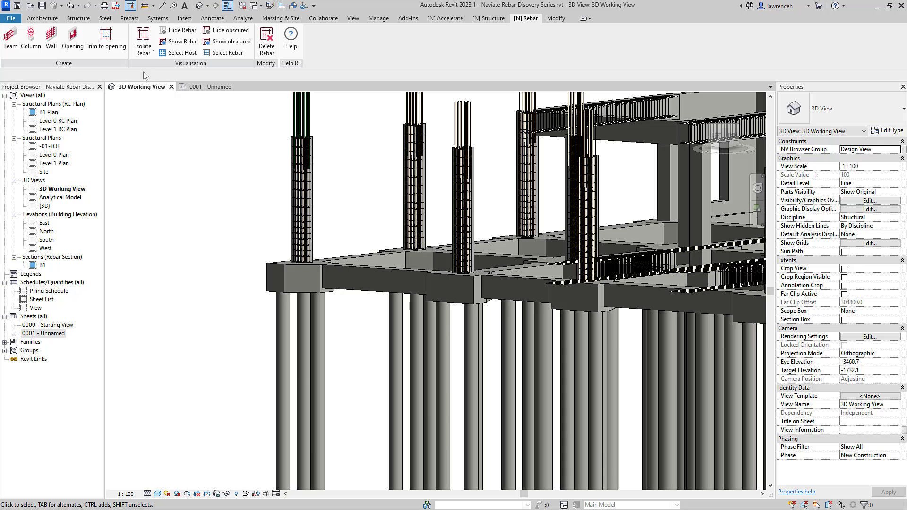
Select the left rectangular C1 column and open its Naviate Column reinforcement settings.
middle_click_drag(318, 132, 345, 255, "shift")
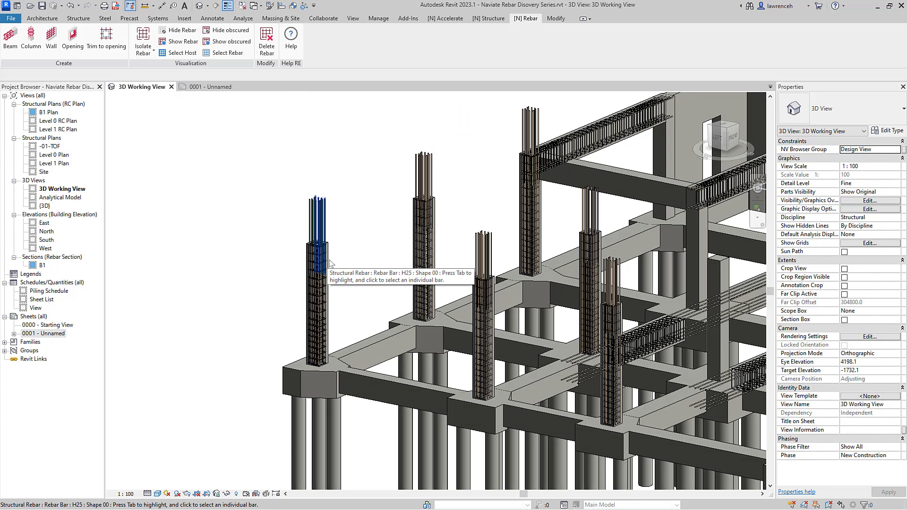
left_click(334, 260)
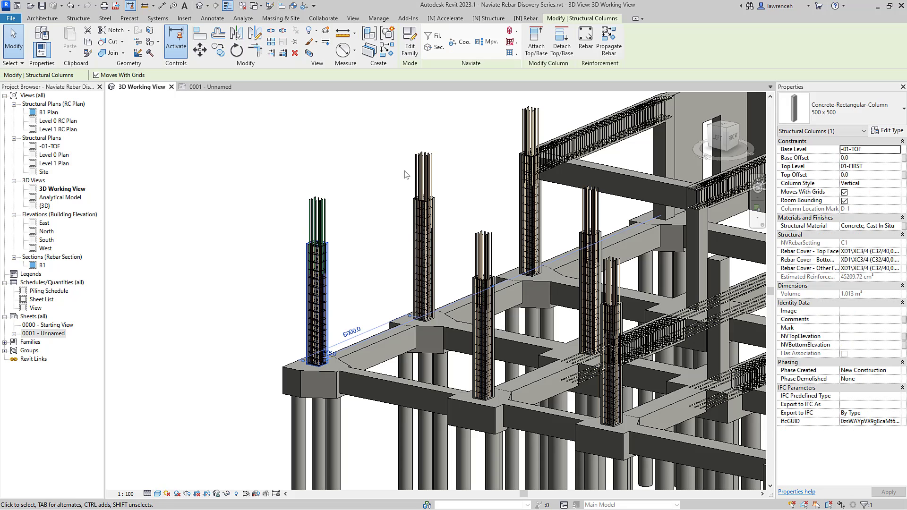
left_click(512, 31)
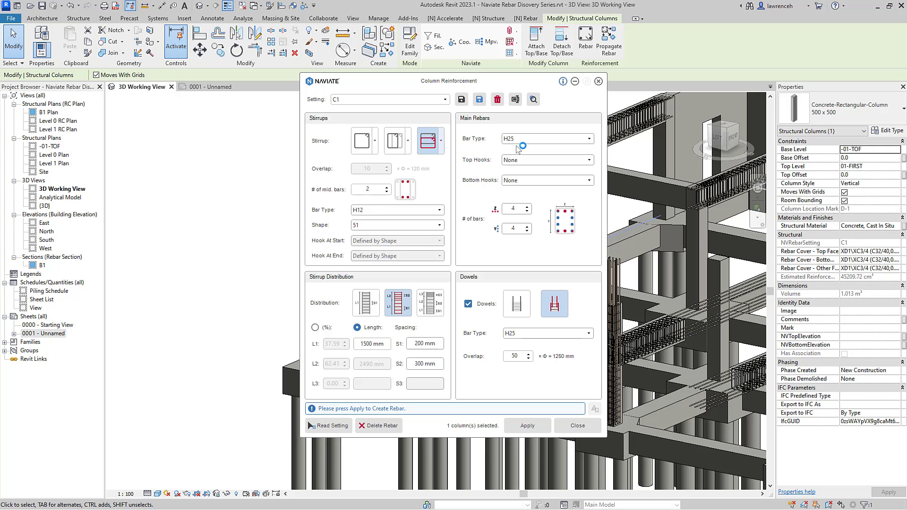
Change the C1 main bars from H25 to H20, save, and apply to all six C1 columns.
left_click(590, 139)
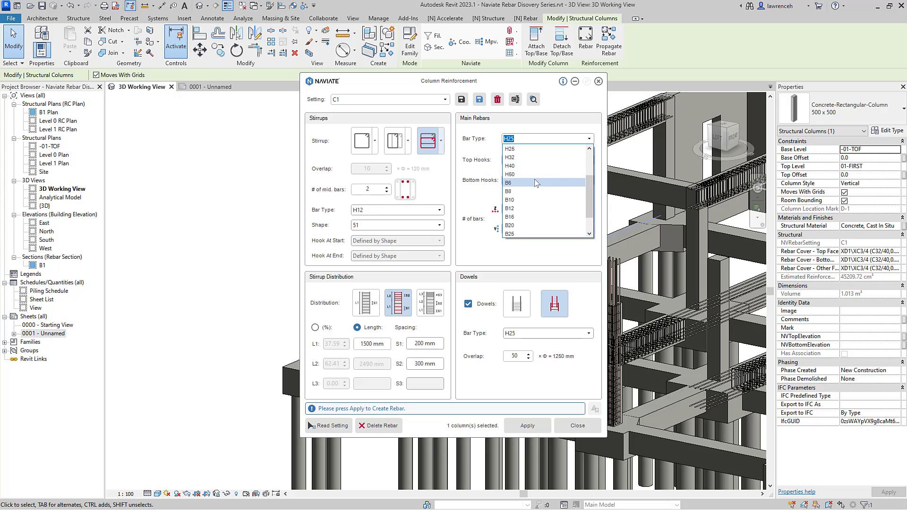
scroll(520, 170, "up", 1)
left_click(519, 166)
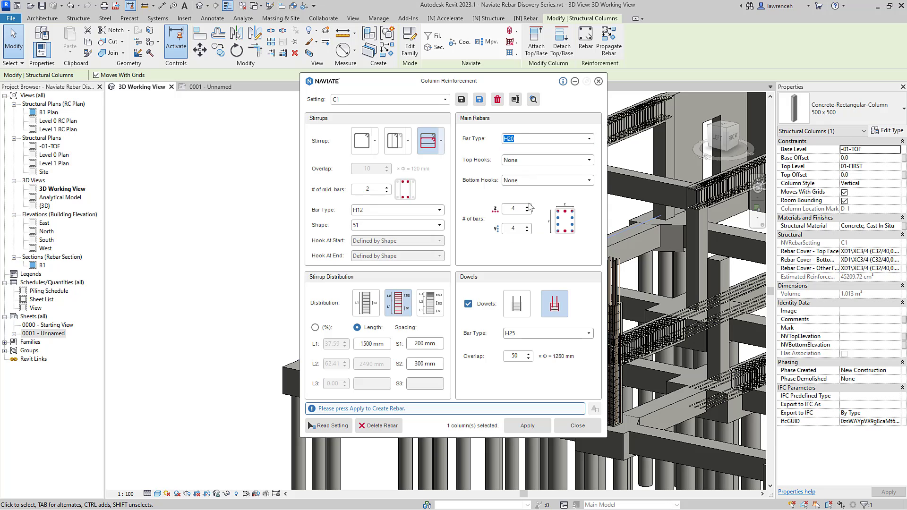
left_click(463, 100)
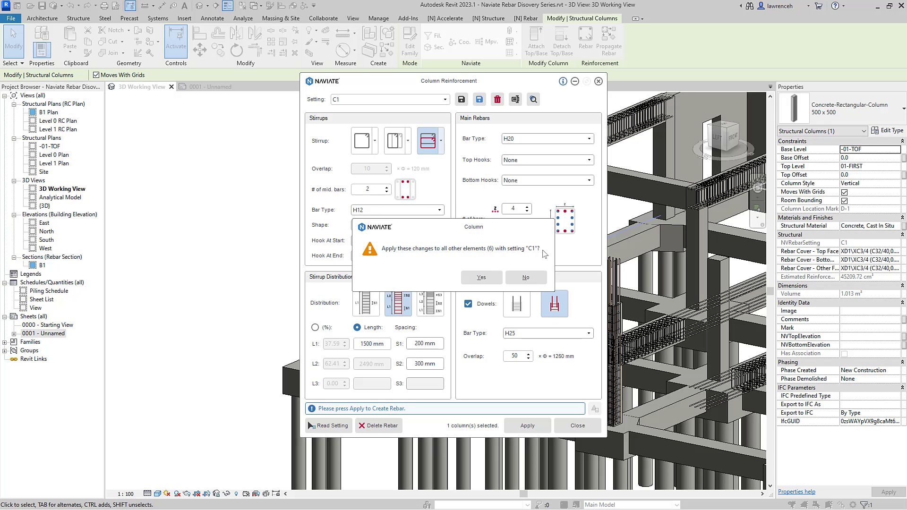
left_click(489, 279)
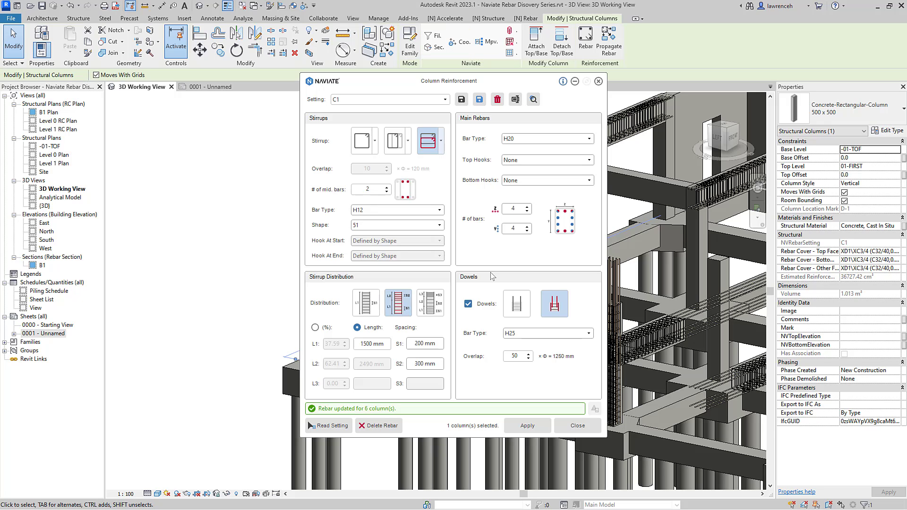
left_click(575, 426)
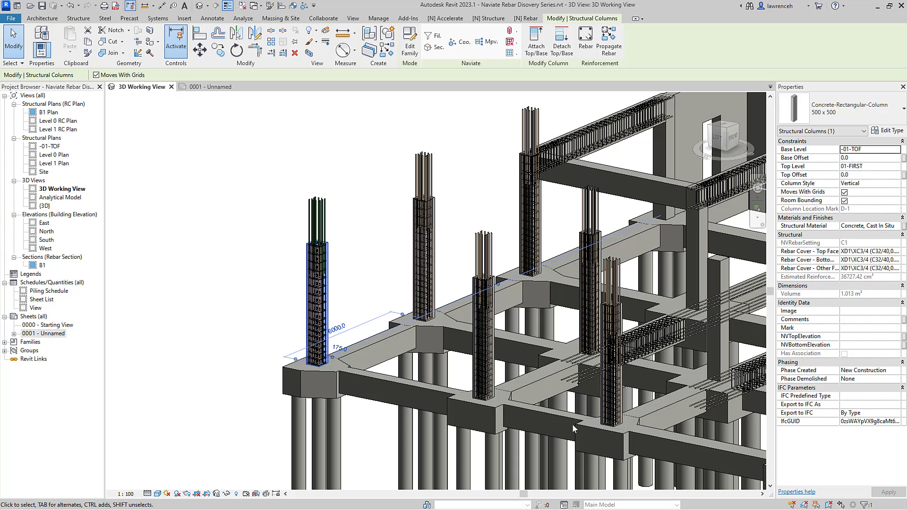
Orbit to face the RC Wall 350, select it, and open Naviate Wall Reinforcement.
left_click(471, 197)
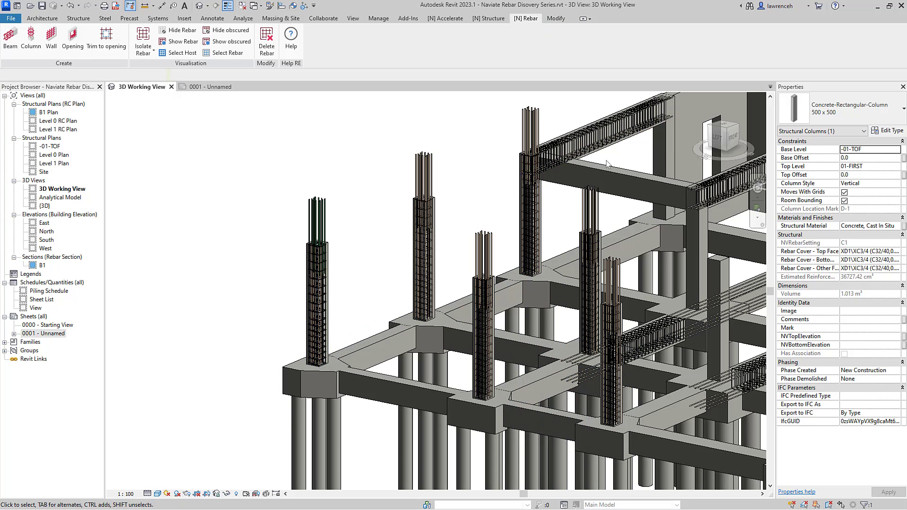
middle_click_drag(471, 197, 610, 190, "shift")
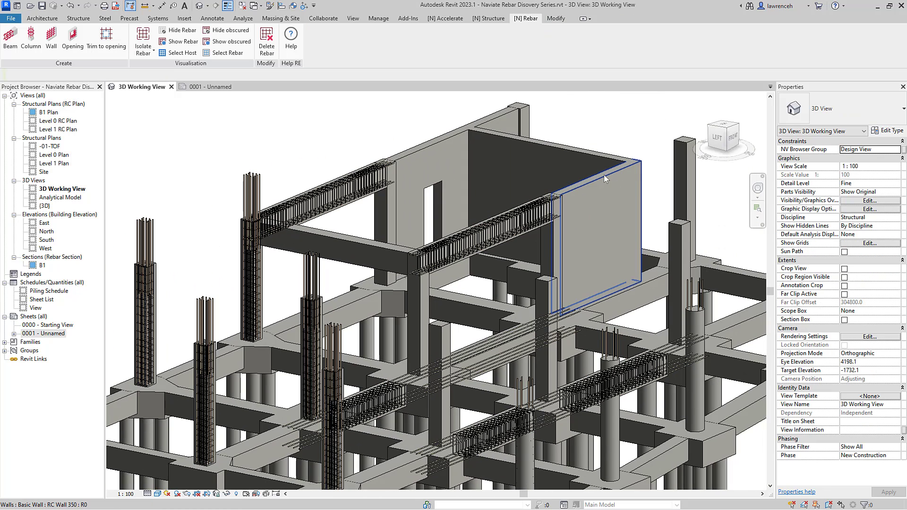
left_click(614, 223)
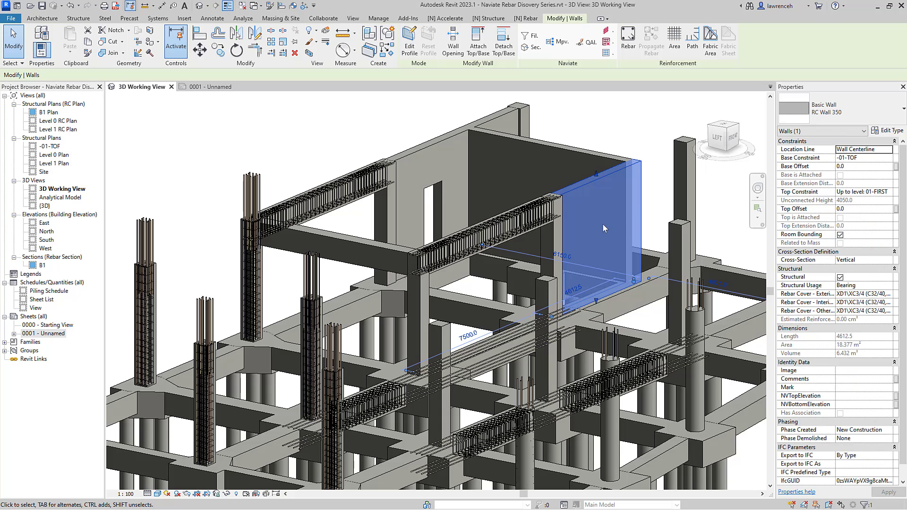
left_click(607, 33)
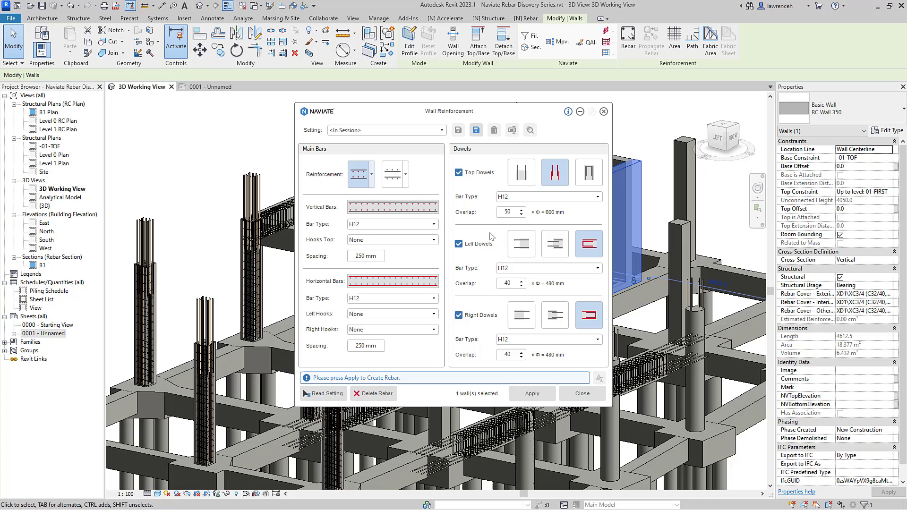
Generate the wall's H12 rebar at 250 mm with left dowels off and hooked right dowels.
left_click(467, 245)
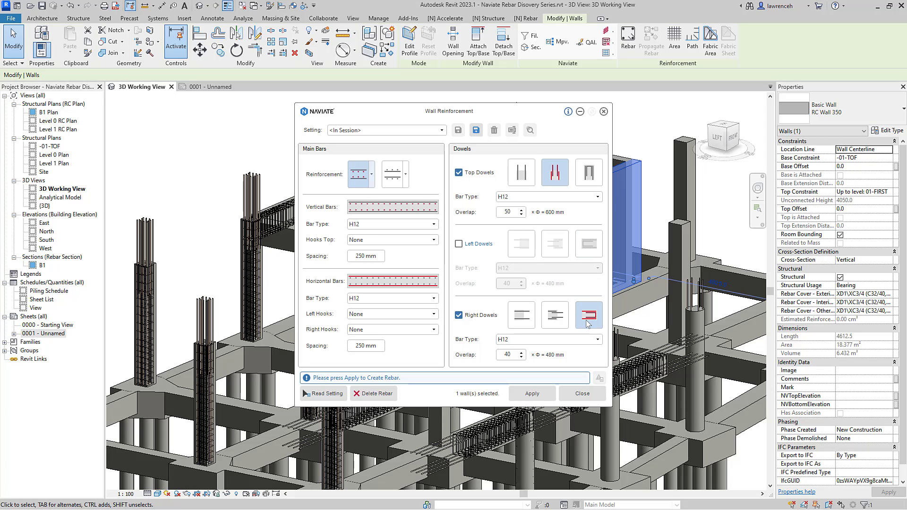
left_click(599, 309)
left_click(536, 399)
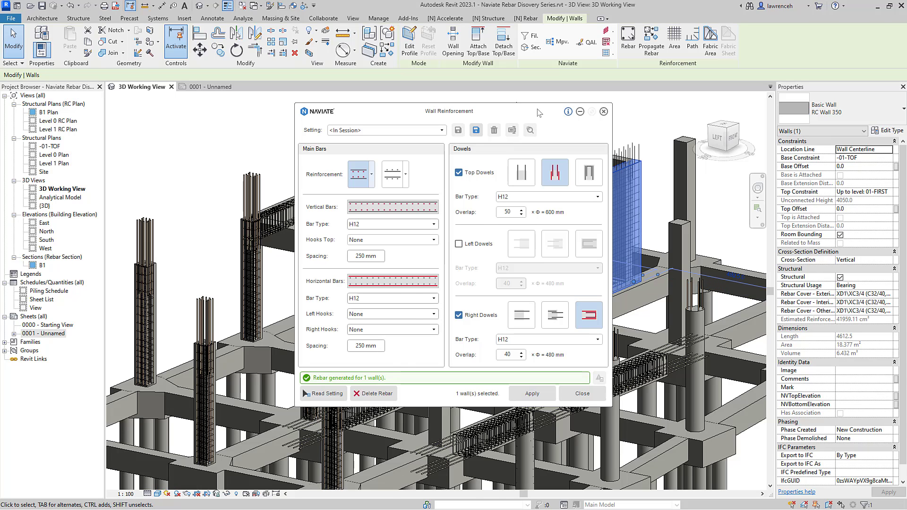
Show the wall's rebar through the concrete with Show obscured and zoom in on it.
left_click_drag(539, 113, 408, 130)
left_click(534, 21)
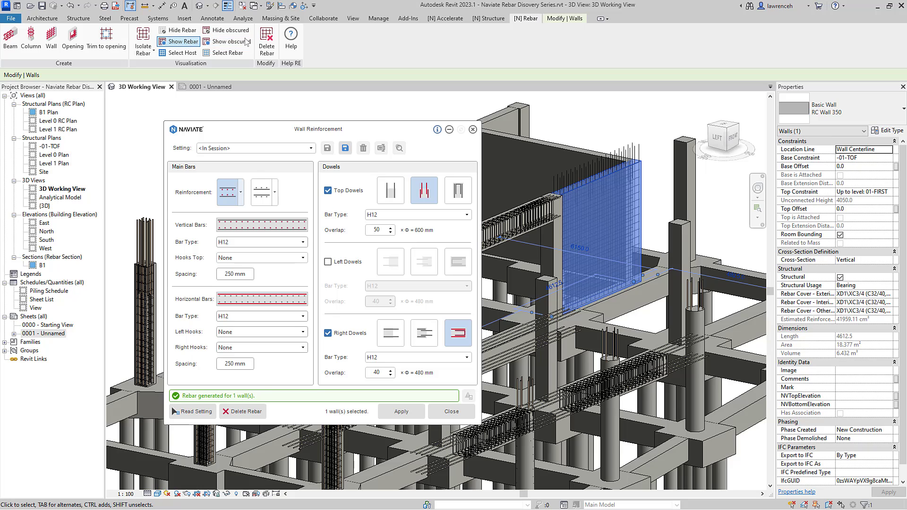
left_click(231, 42)
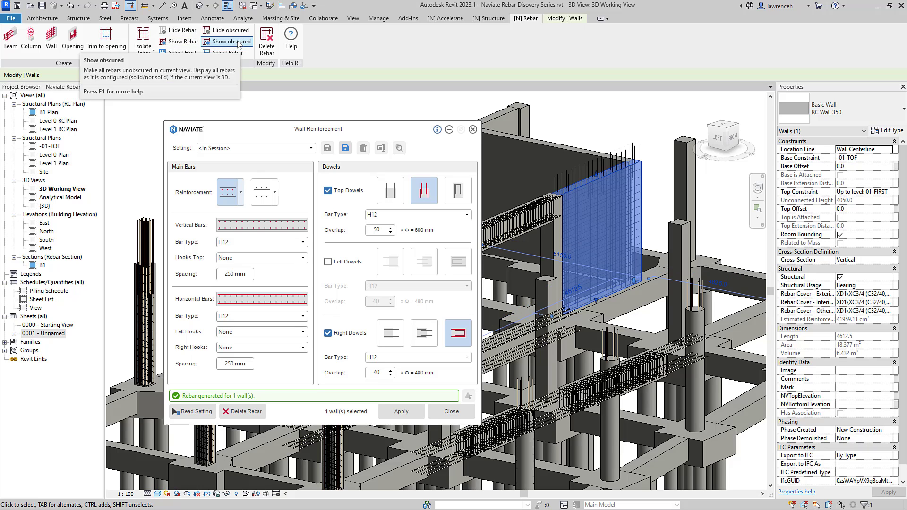
left_click(623, 108)
scroll(630, 124, "up", 5)
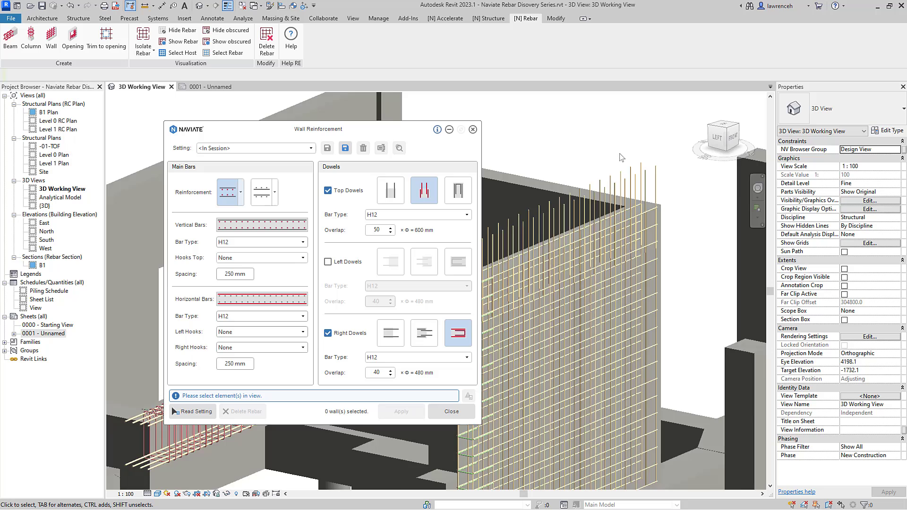
left_click_drag(387, 128, 309, 120)
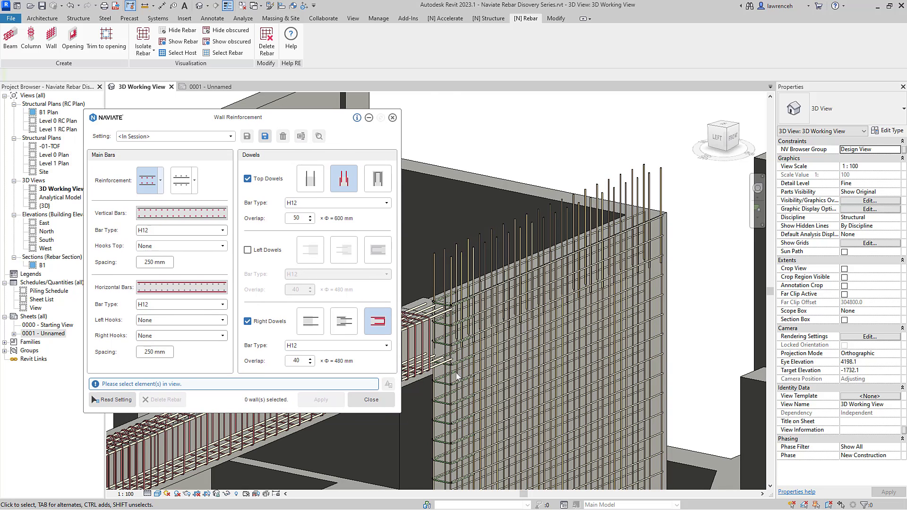
Read the wall's settings and move the hooked dowels from the right end to the left end.
left_click(123, 400)
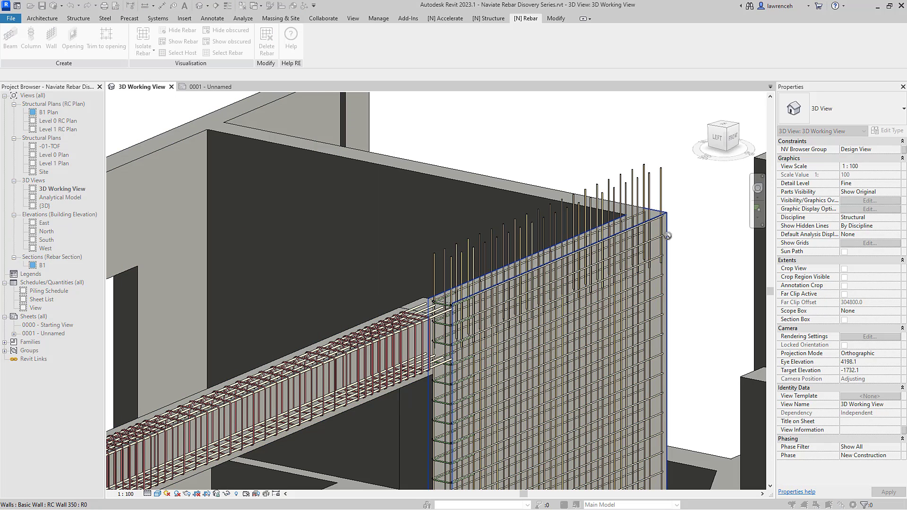
left_click(667, 235)
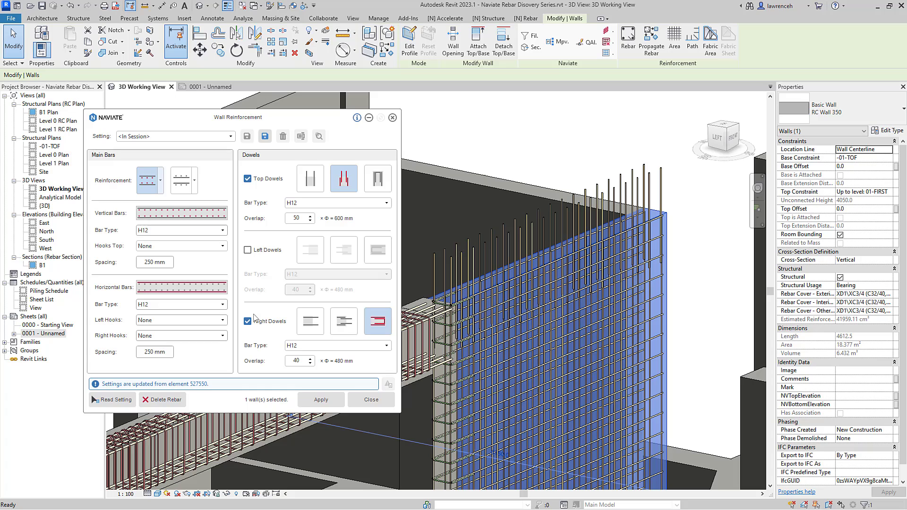
left_click(248, 321)
left_click(248, 250)
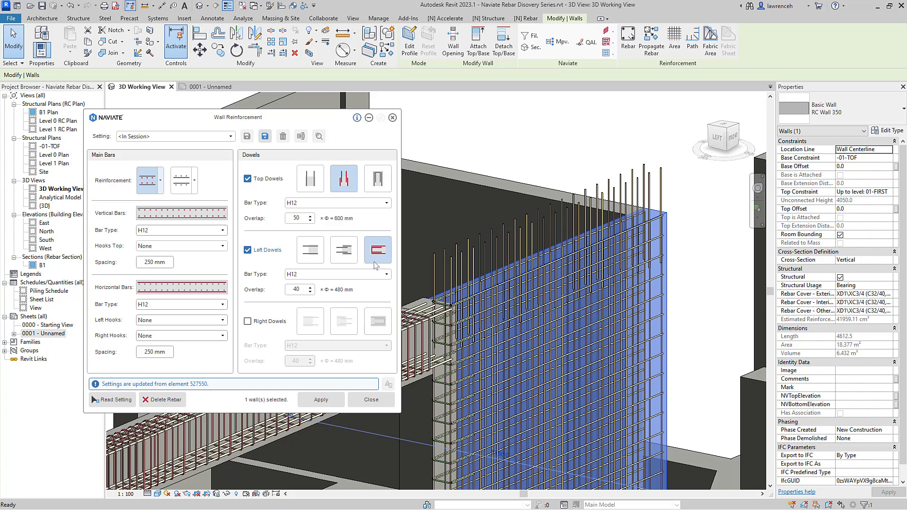
left_click(327, 402)
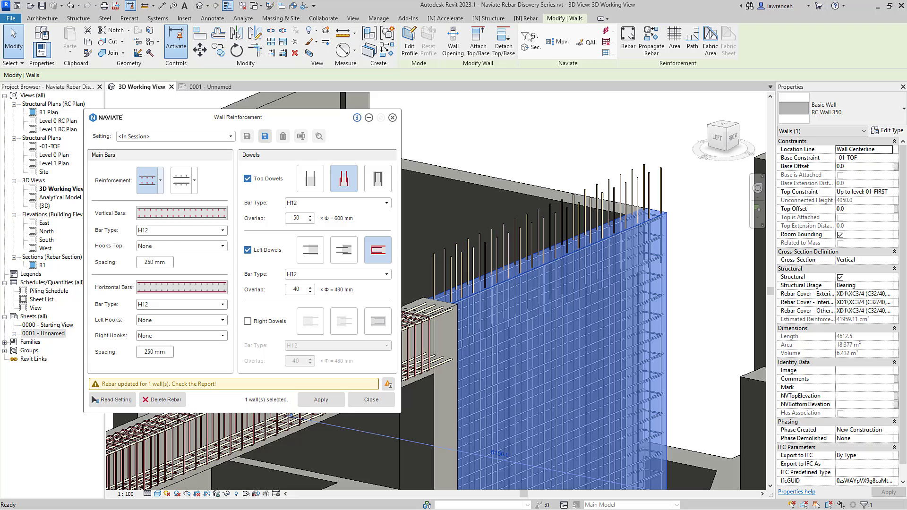
Show the updated wall rebar as obscured and close the Wall Reinforcement dialog.
left_click(527, 19)
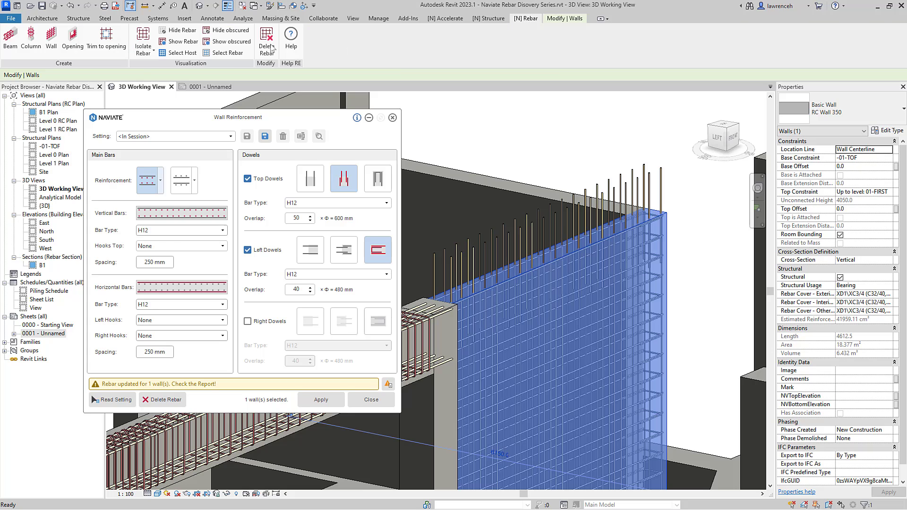
left_click(223, 42)
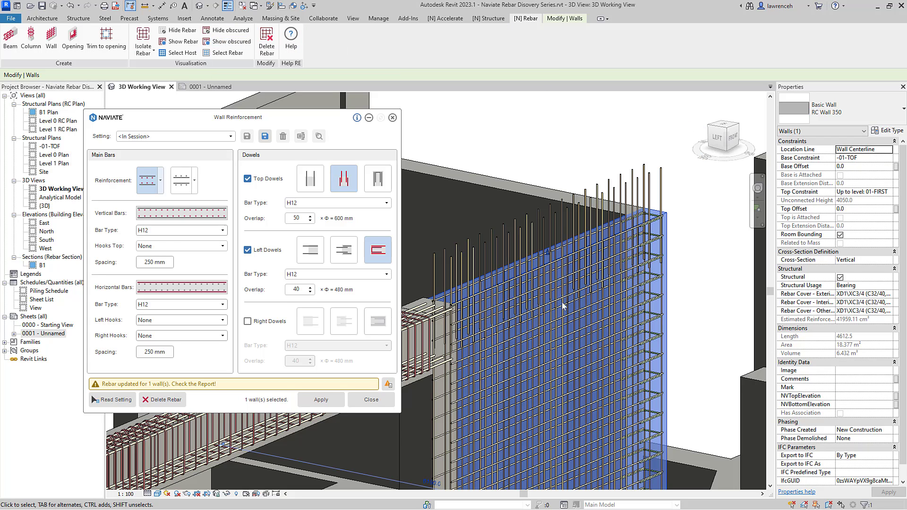
key("Escape")
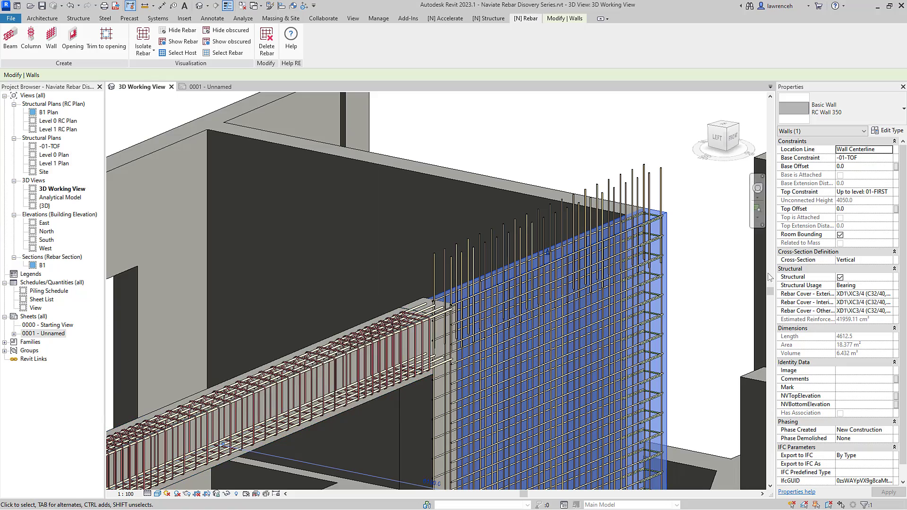
scroll(686, 245, "up", 6)
key("Escape")
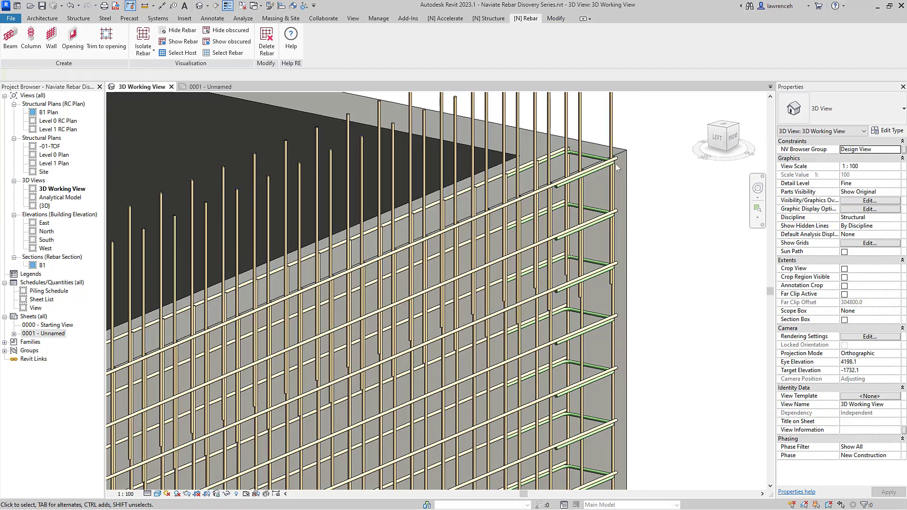
scroll(617, 168, "down", 8)
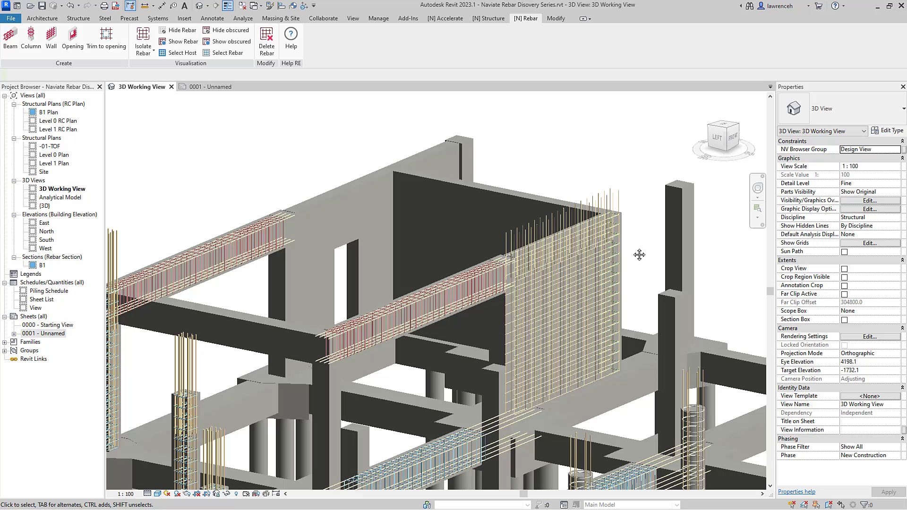
middle_click_drag(640, 255, 637, 245)
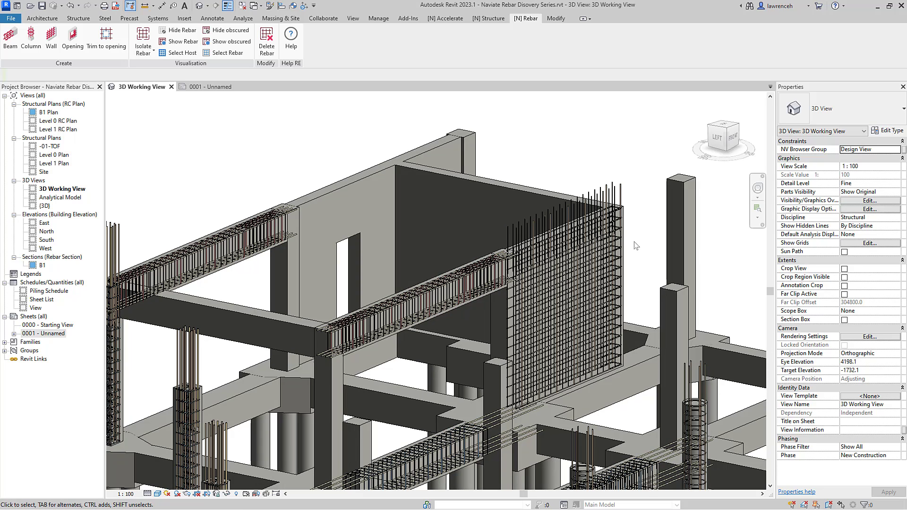